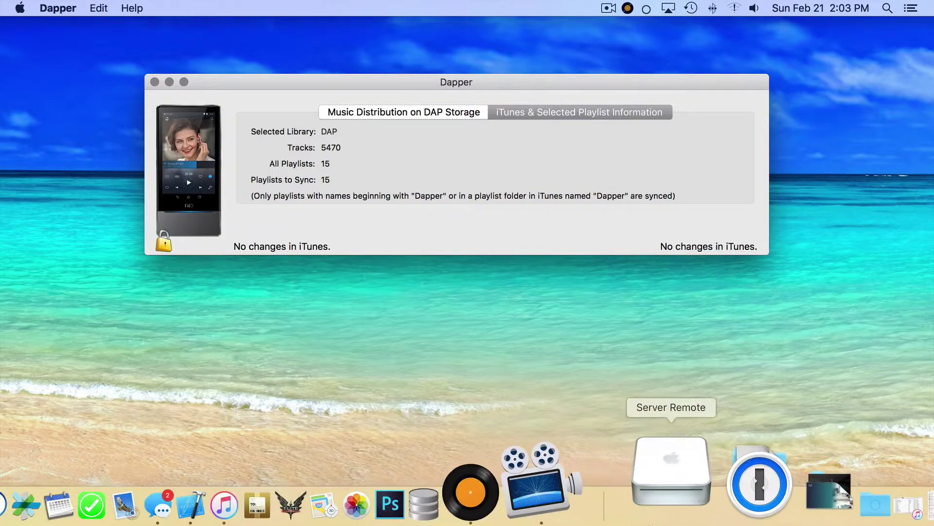
# Switch to iTunes, show the playlists and collapse the first playlist folder above Dapper
pyautogui.click(792, 495)
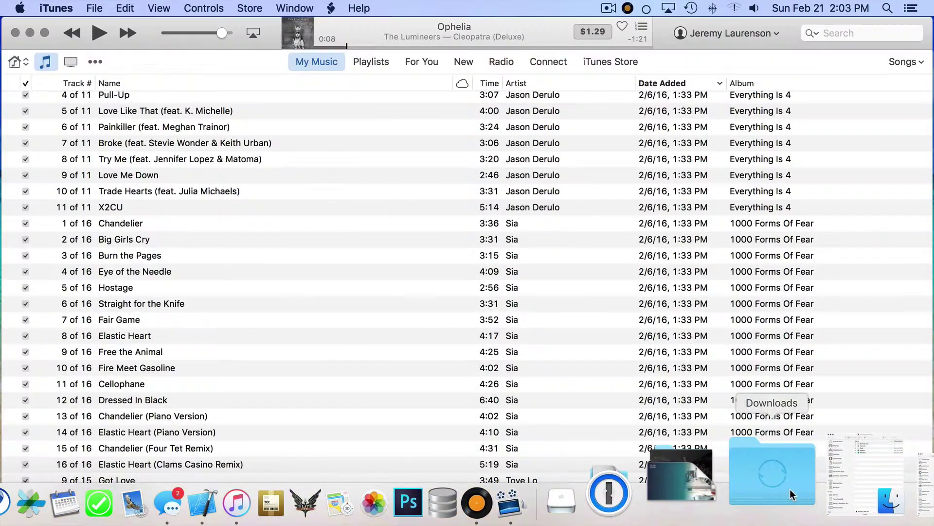
pyautogui.click(370, 62)
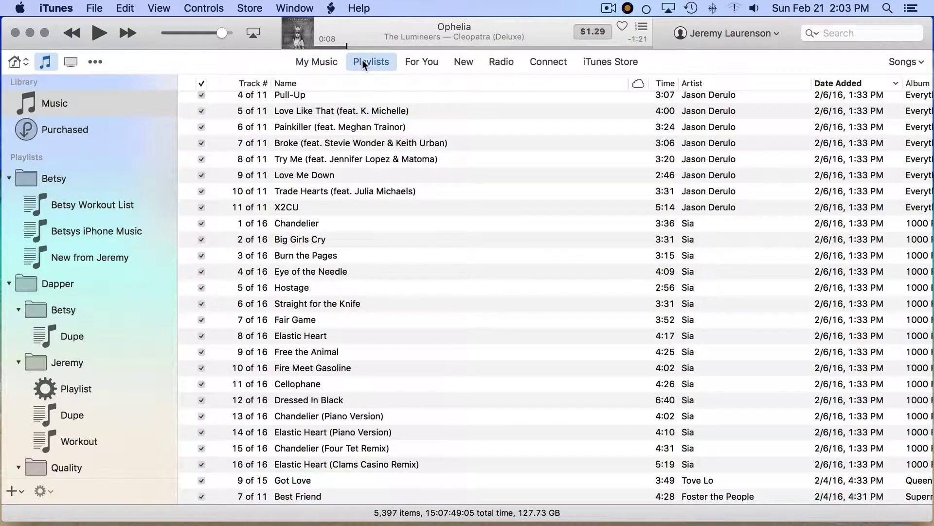
pyautogui.click(13, 188)
pyautogui.click(9, 178)
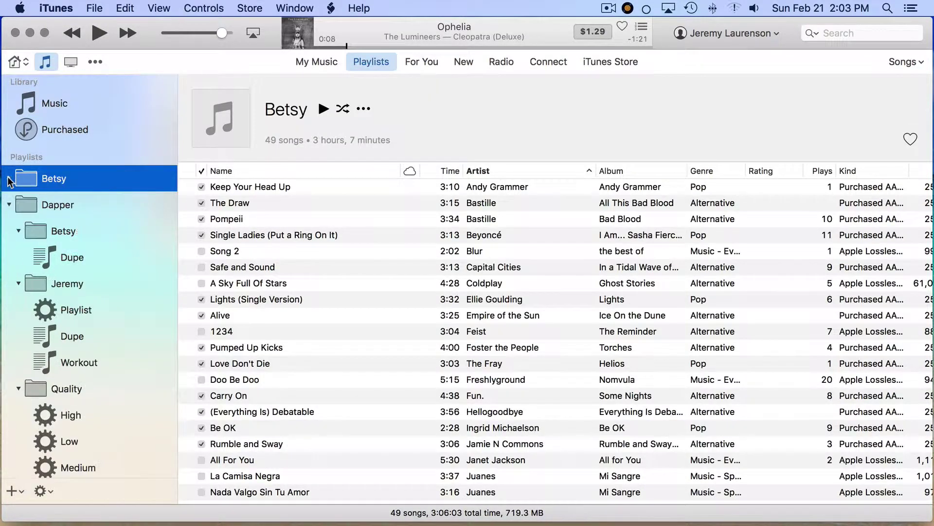
# Collapse the subfolders inside the Dapper playlist folder and display the Dapper folder's songs
pyautogui.click(18, 230)
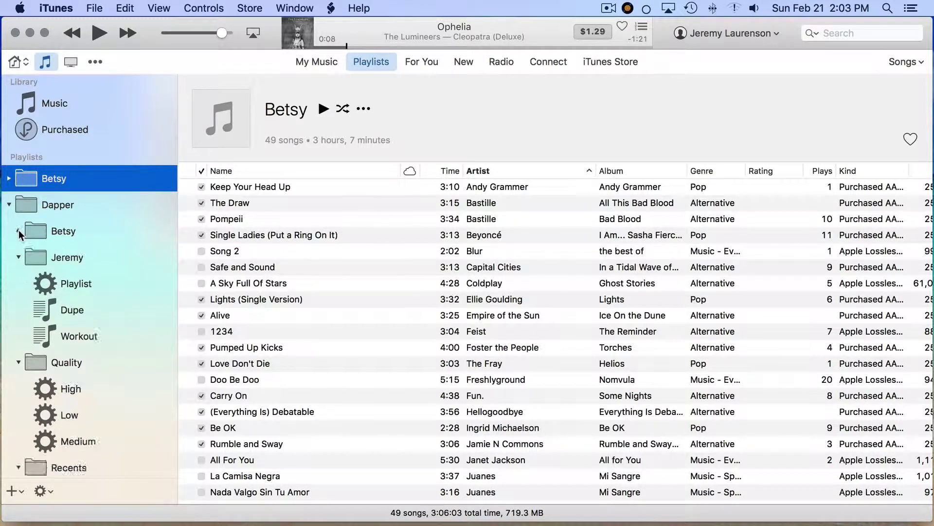
pyautogui.click(19, 258)
pyautogui.click(19, 284)
pyautogui.click(18, 310)
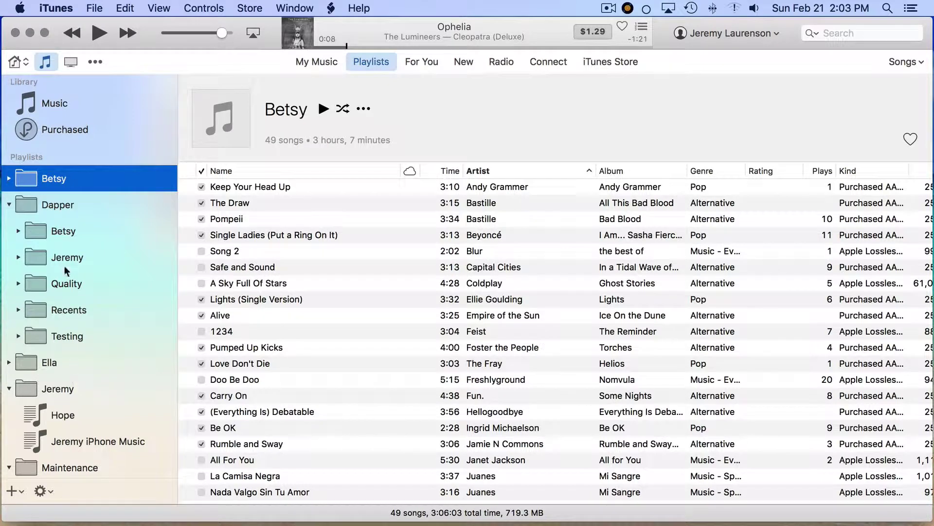
pyautogui.click(63, 205)
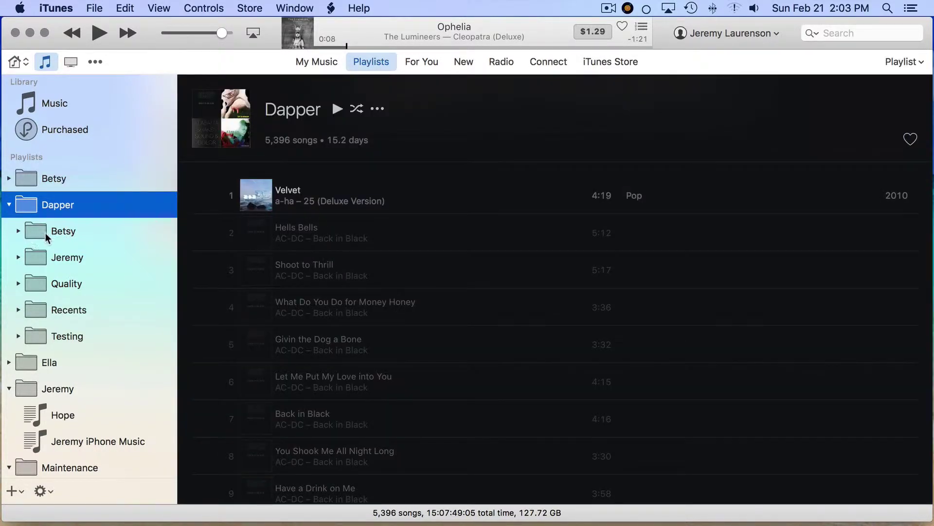
# View the Workout playlist in Dapper's second subfolder and the High playlist in the Quality subfolder
pyautogui.click(19, 257)
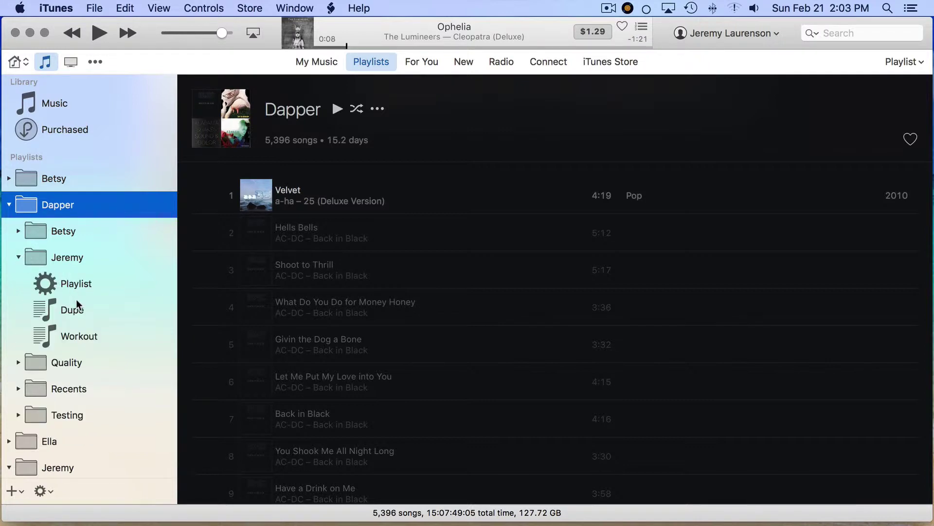
pyautogui.click(78, 335)
pyautogui.click(19, 363)
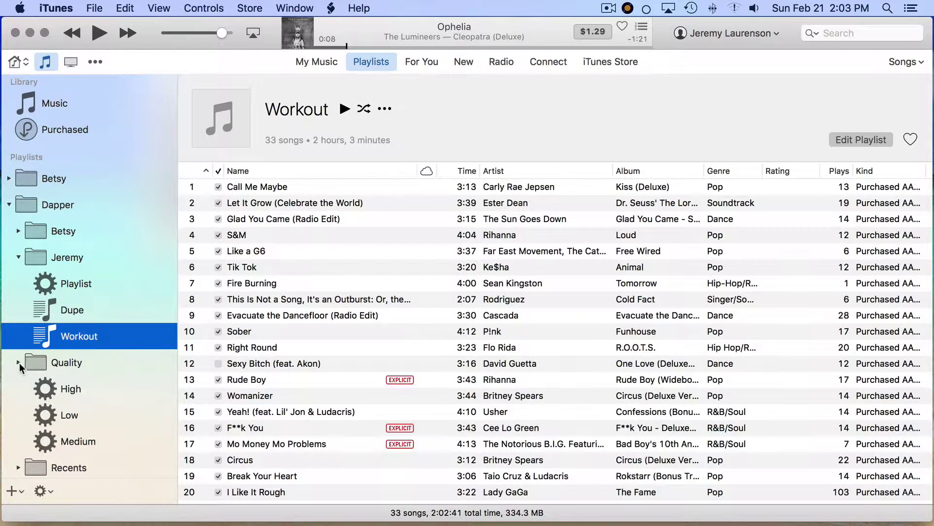
pyautogui.click(67, 391)
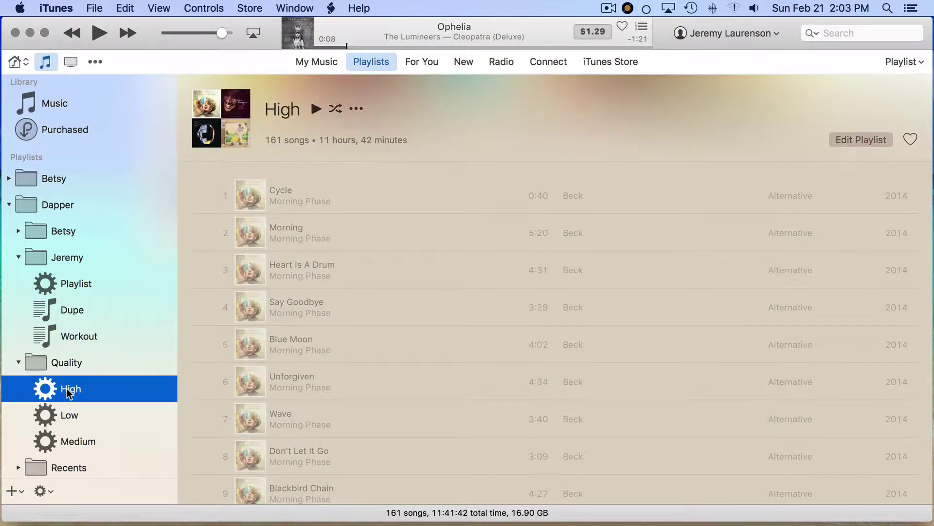
# Expand Dapper's Recents subfolder and view the Recent 25, Recent 50 and Recent 100 playlists
pyautogui.scroll(-5, 66, 389)
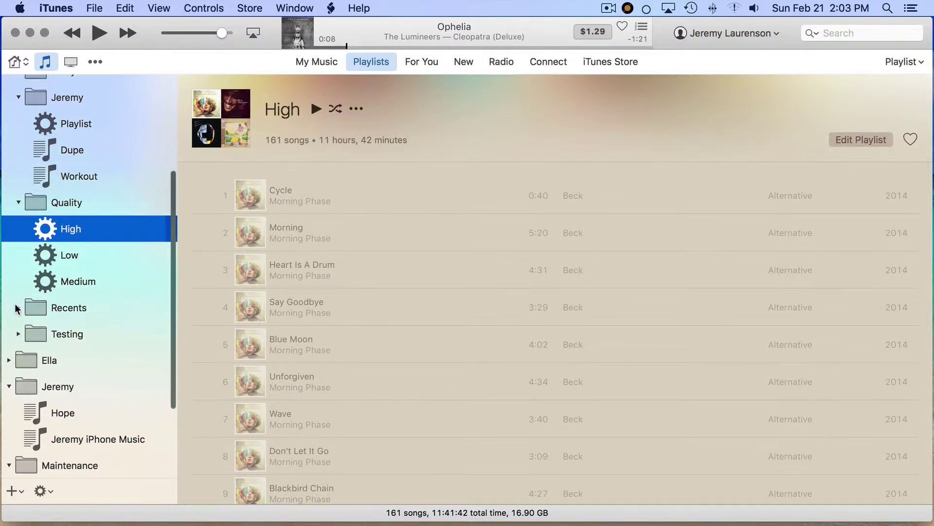
pyautogui.click(17, 308)
pyautogui.click(74, 333)
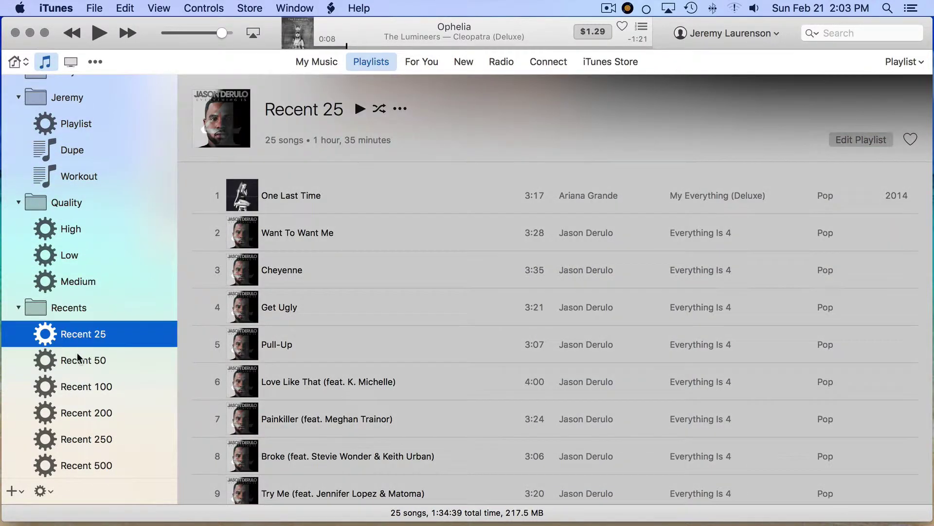
pyautogui.click(78, 359)
pyautogui.click(88, 388)
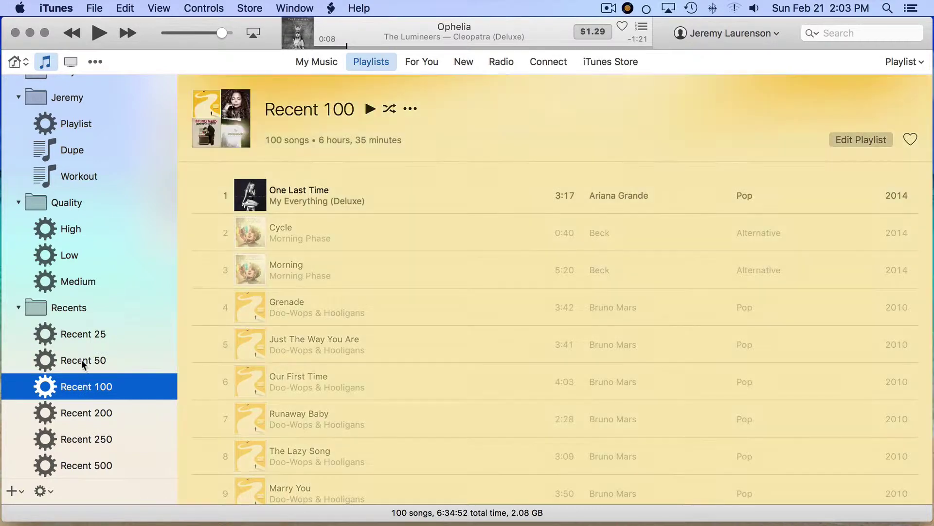
# Collapse the expanded Recents, Quality and second subfolders inside the Dapper playlist folder
pyautogui.click(18, 307)
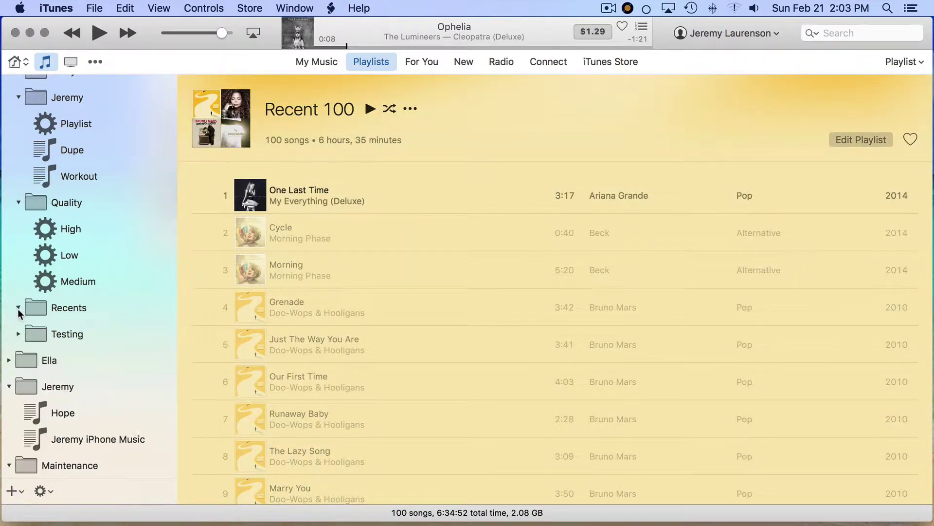
pyautogui.click(18, 202)
pyautogui.click(19, 98)
pyautogui.click(40, 92)
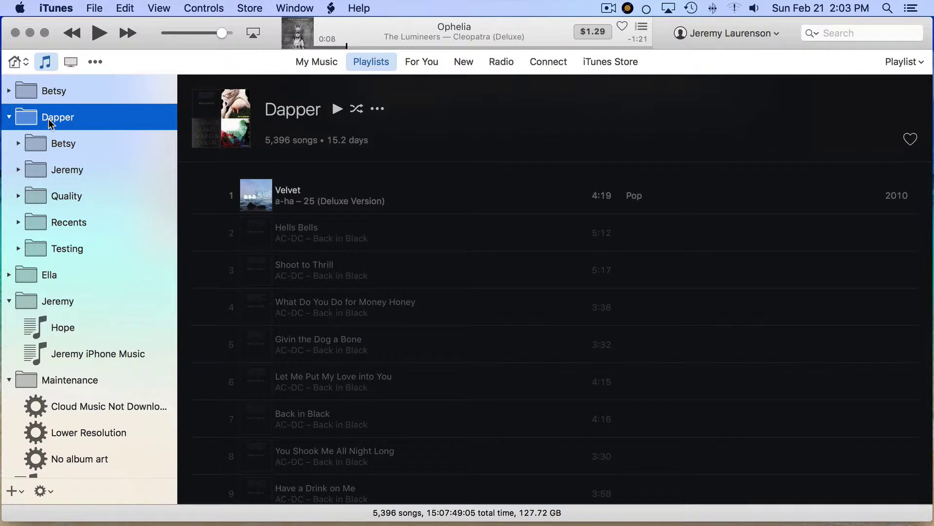
# Add the "A Head Full Of Dreams" folder from the Desktop to the iTunes library
pyautogui.click(94, 8)
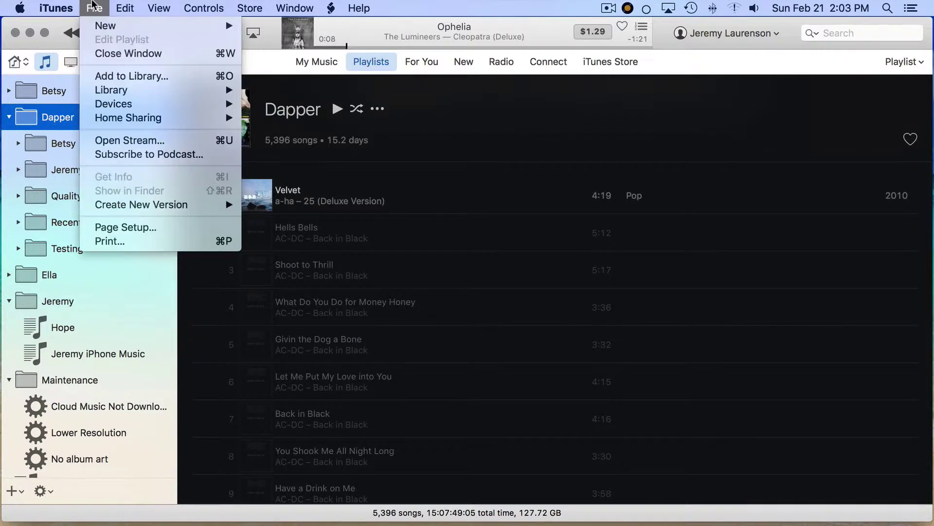
pyautogui.click(107, 76)
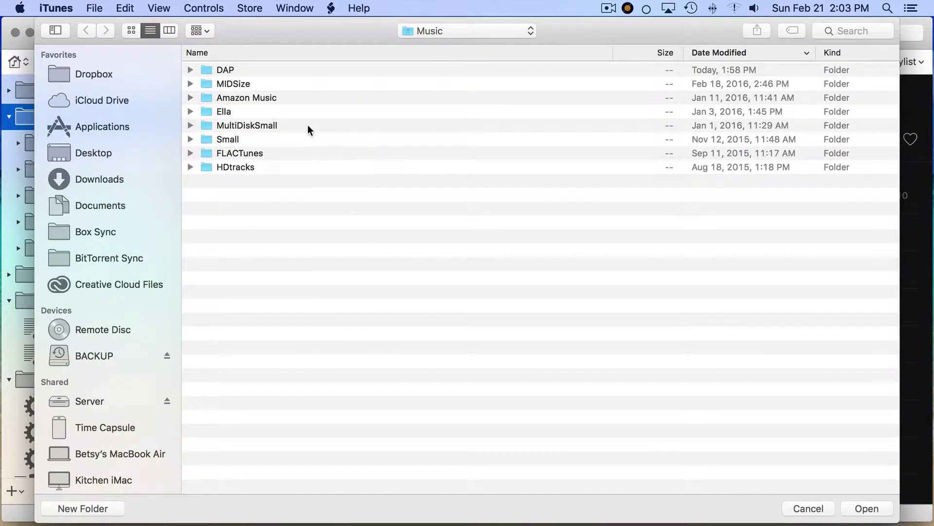
pyautogui.click(103, 154)
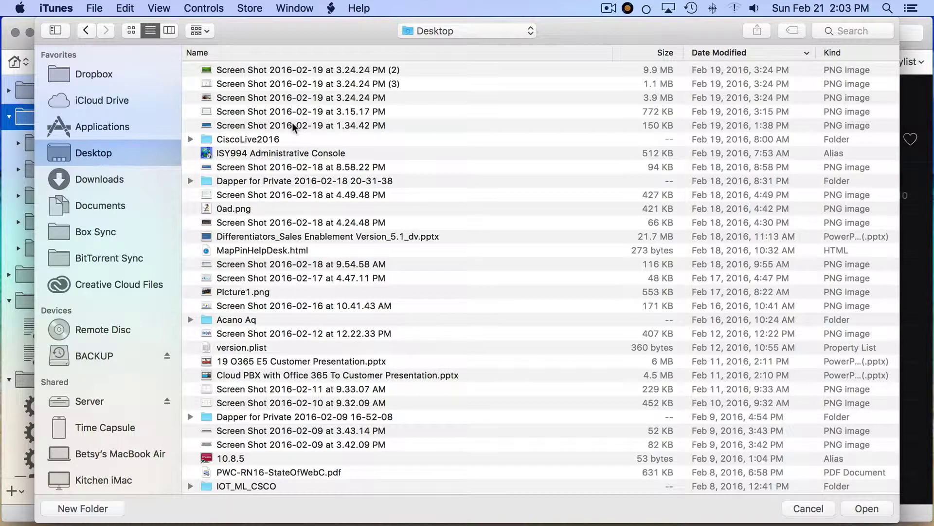
pyautogui.scroll(-10, 283, 214)
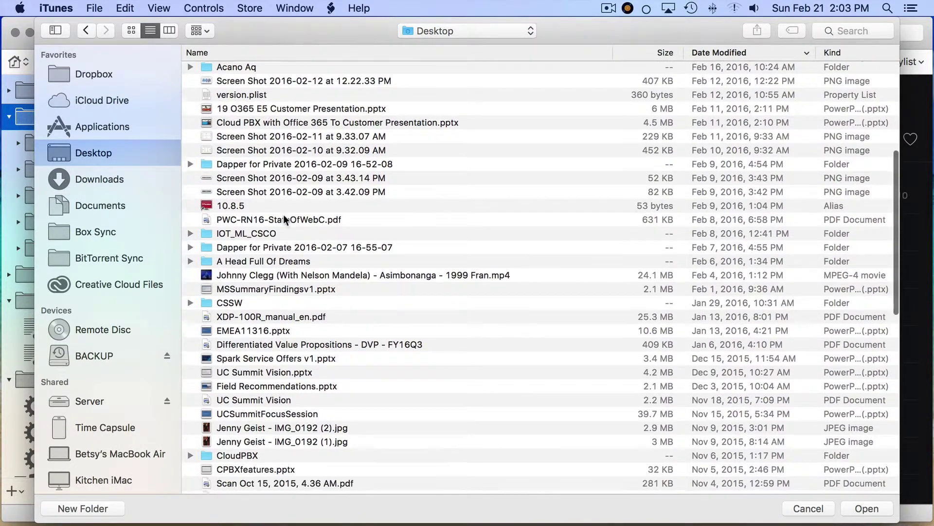
pyautogui.scroll(-2, 283, 214)
pyautogui.click(275, 229)
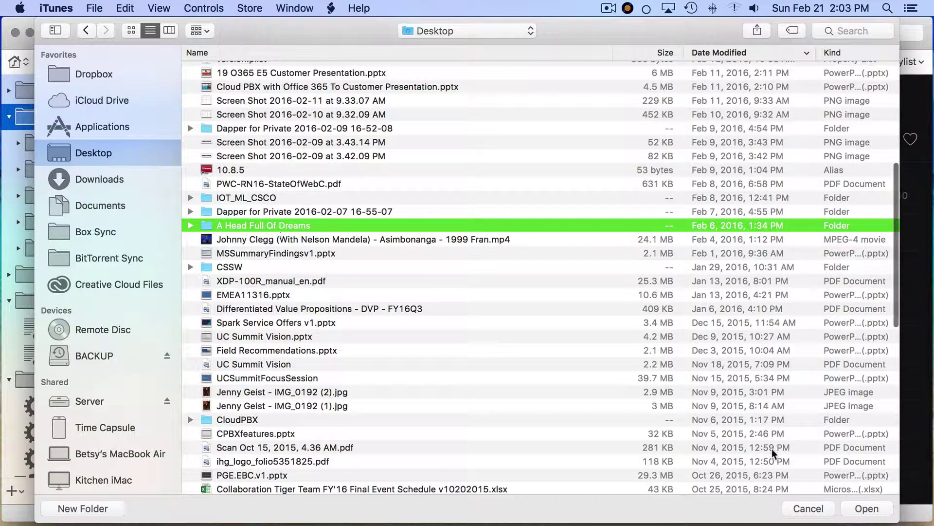
pyautogui.click(862, 508)
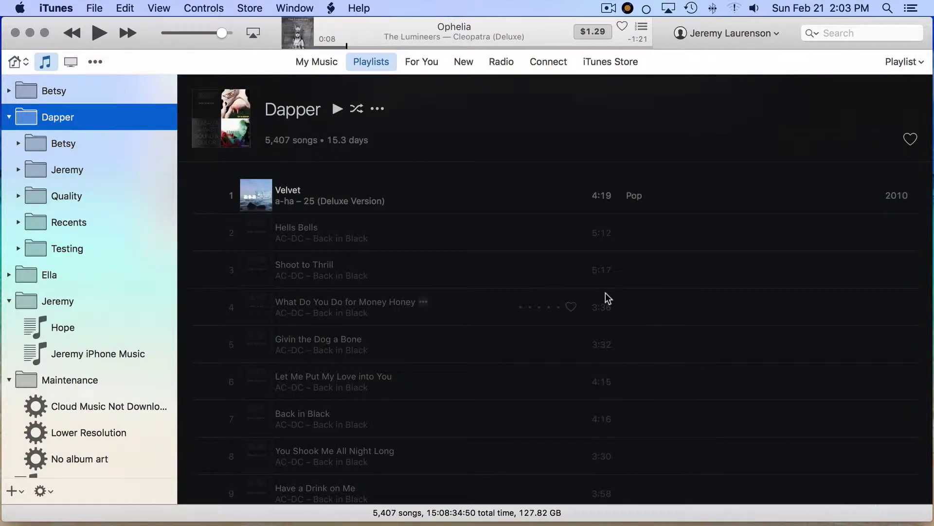
# Examine the newly added Coldplay tracks at the start of the My Music song list
pyautogui.click(316, 64)
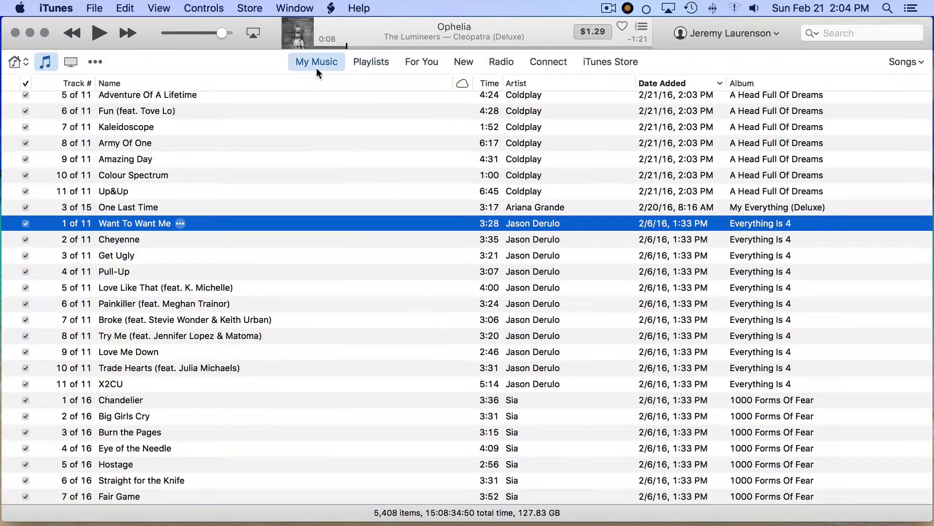
pyautogui.scroll(3, 466, 158)
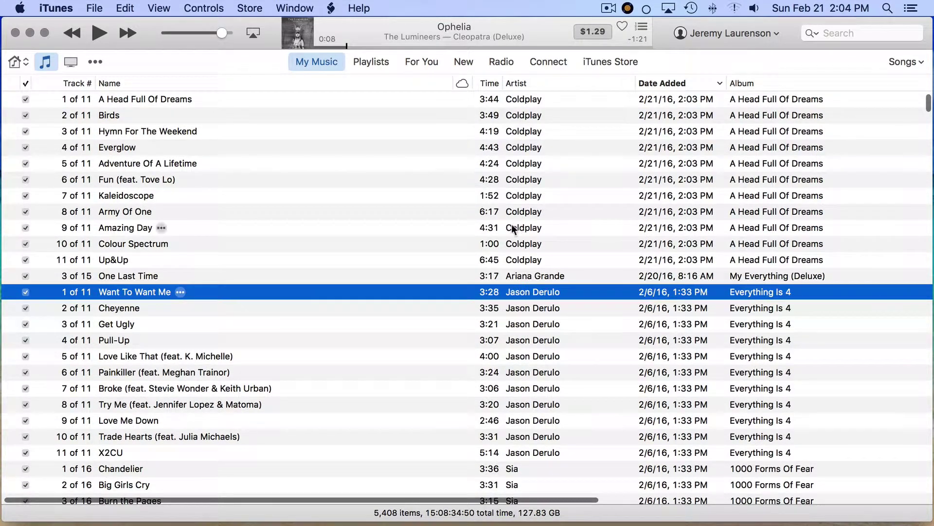
pyautogui.click(144, 227)
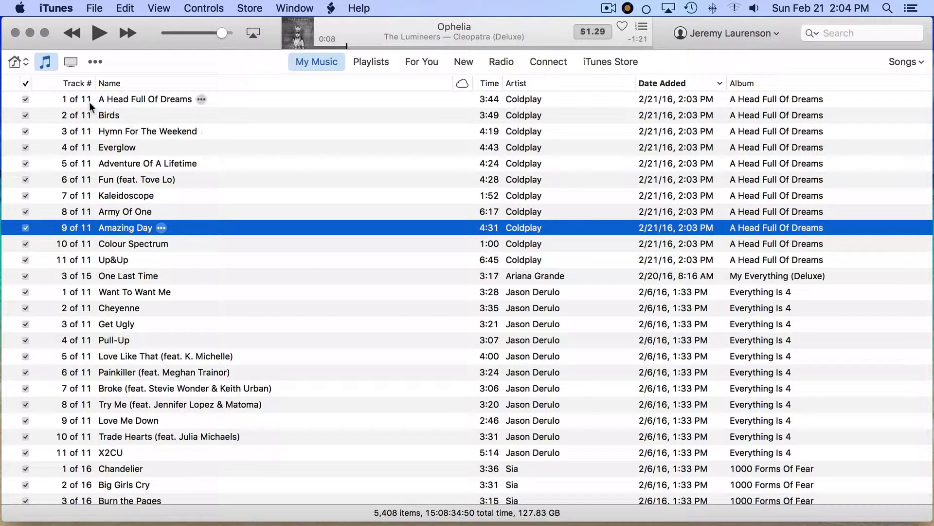
# Check the Recent 25 playlist in Dapper's Recents subfolder for the new album's songs and collapse the subfolder again
pyautogui.click(372, 65)
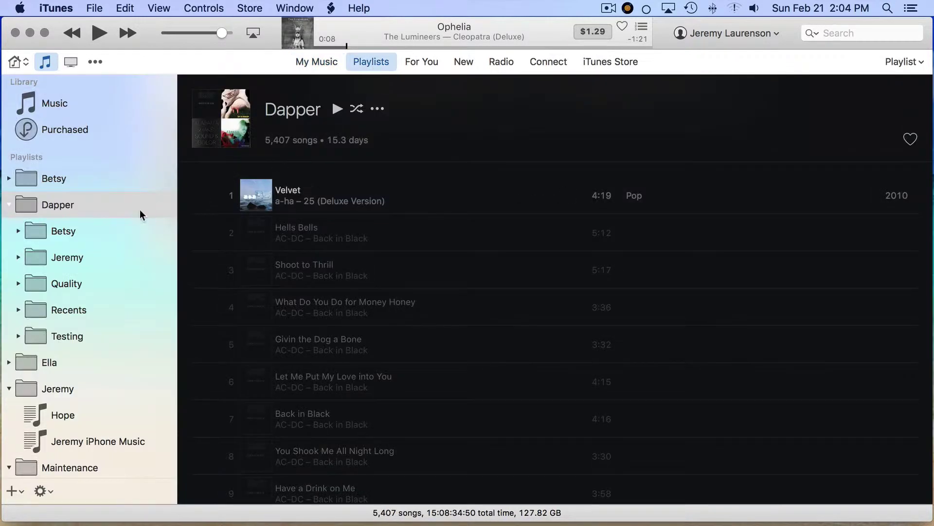
pyautogui.click(60, 312)
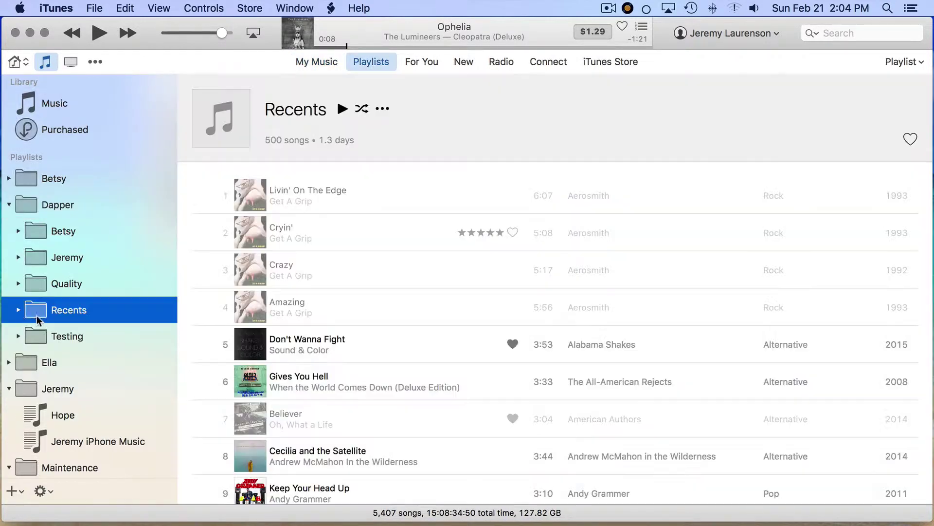
pyautogui.click(18, 310)
pyautogui.click(81, 339)
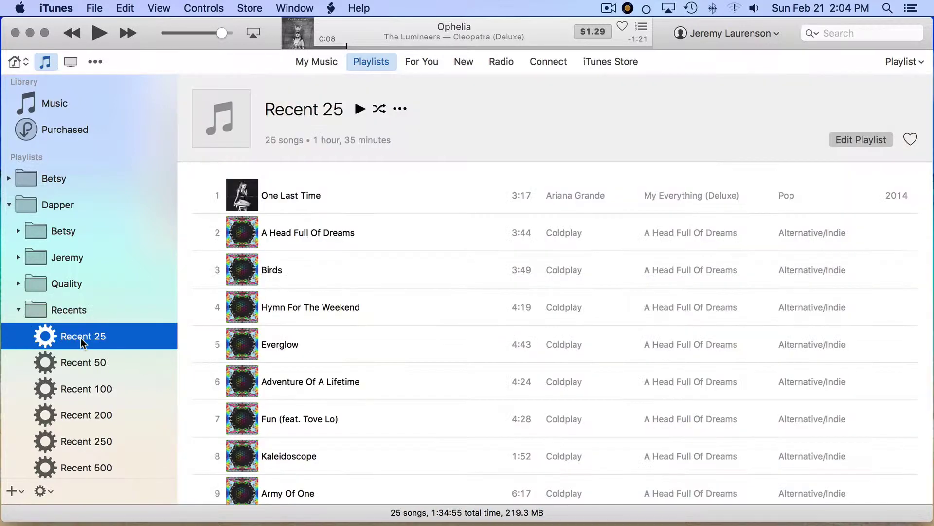
pyautogui.scroll(-3, 340, 275)
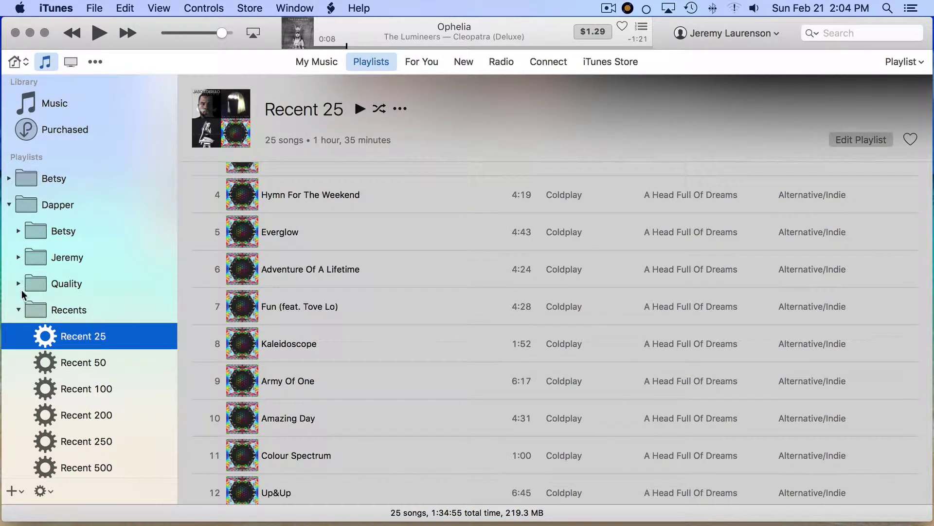
pyautogui.click(18, 310)
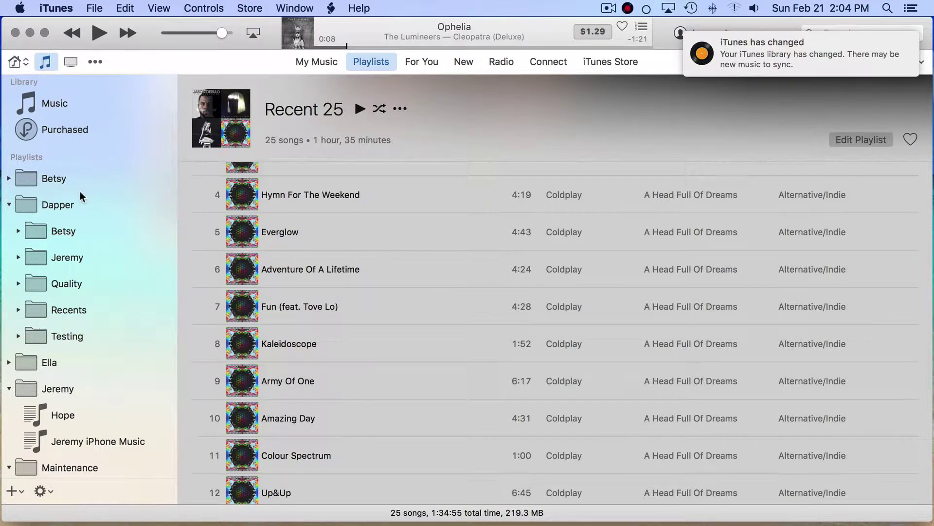
# Hide iTunes to return to Dapper and show the music distribution on DAP storage
pyautogui.press('super+h')
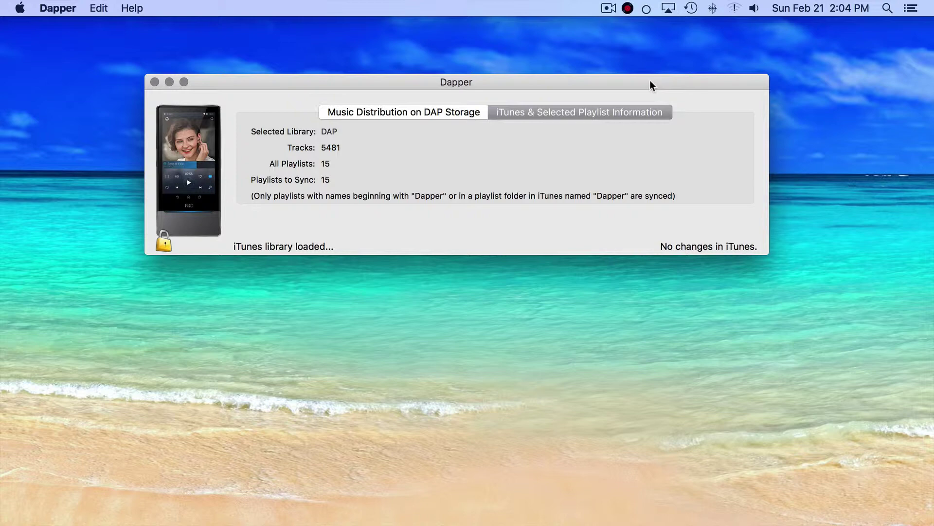
pyautogui.click(436, 112)
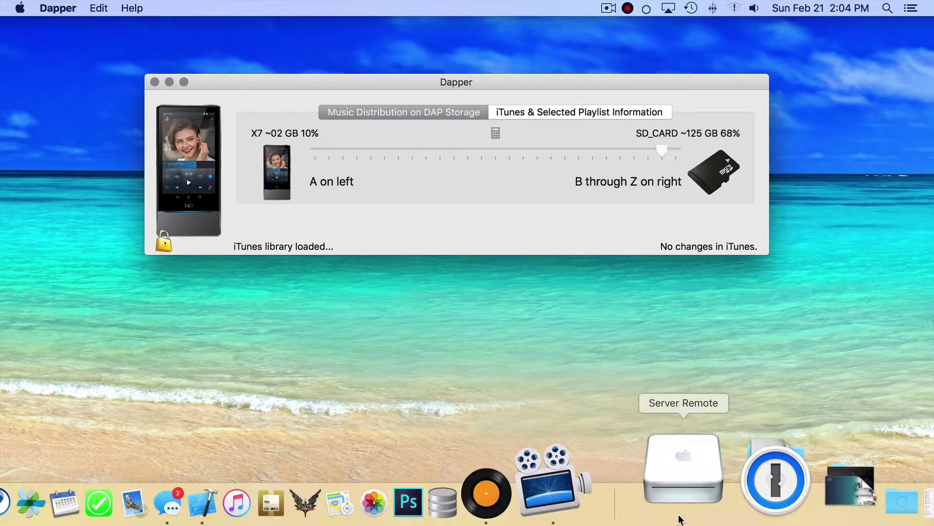
# Switch to Finder and display the X7 volume in one window and the SD_CARD volume in the other
pyautogui.click(845, 482)
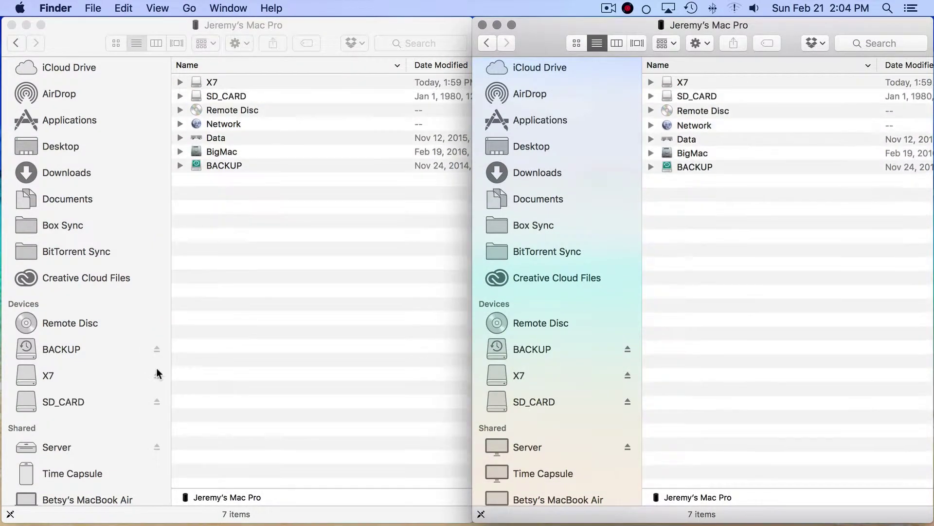
pyautogui.scroll(-3, 133, 378)
pyautogui.scroll(1, 73, 327)
pyautogui.click(63, 325)
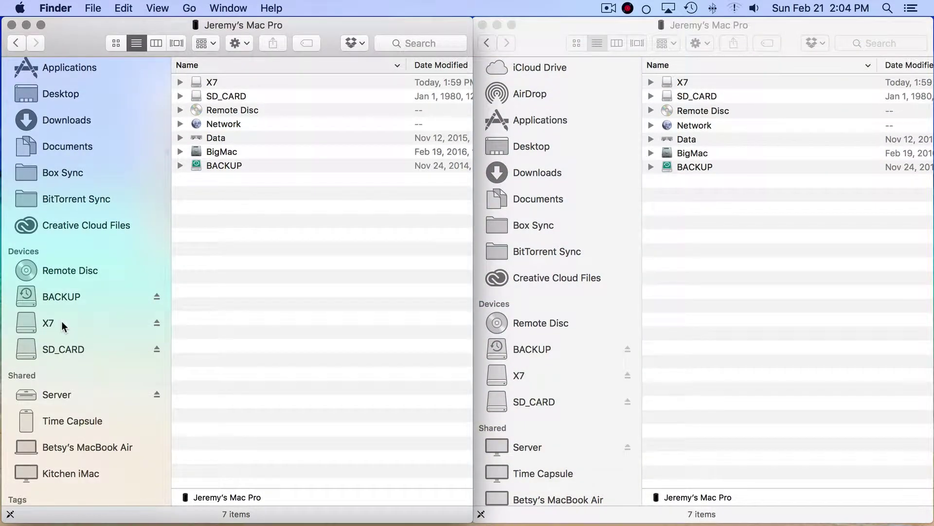
pyautogui.click(62, 323)
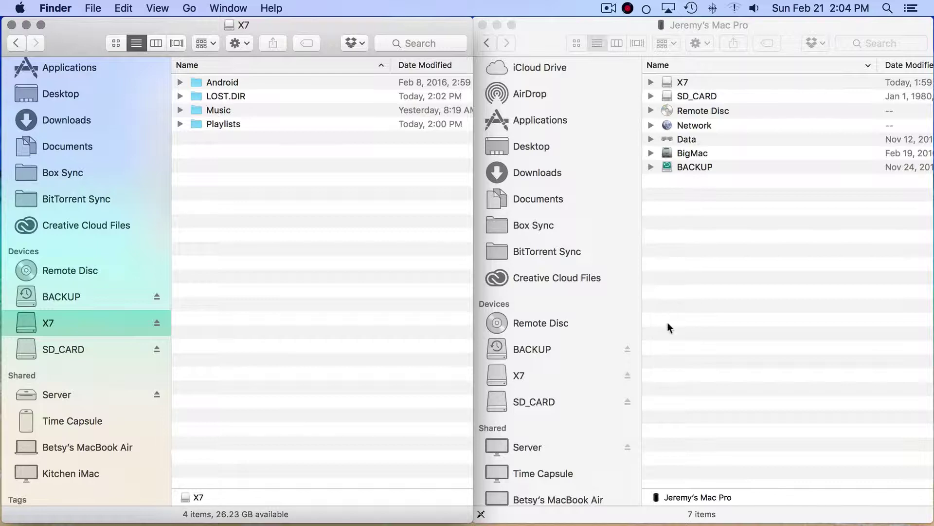
pyautogui.click(540, 398)
pyautogui.click(541, 398)
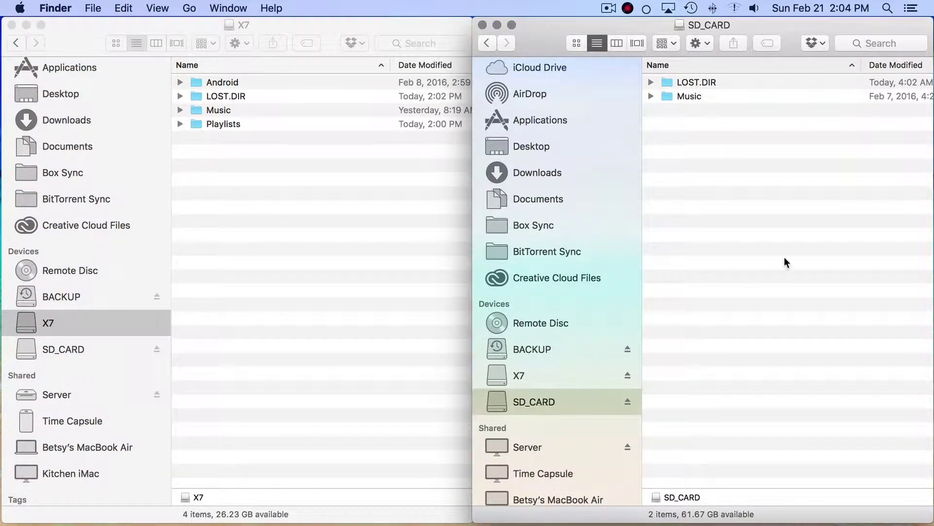
pyautogui.click(221, 109)
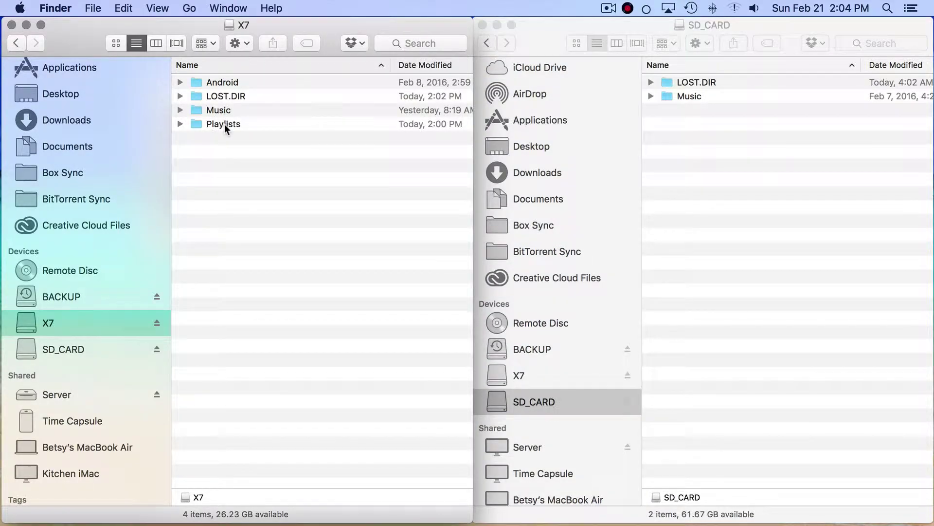
# Check the contents of the Playlists and Music folders on the X7 volume and collapse Music again
pyautogui.click(205, 126)
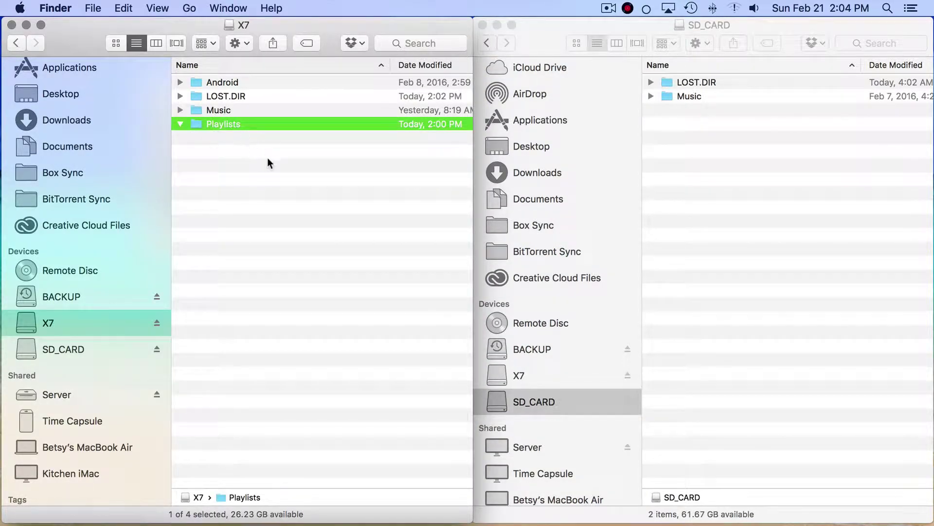
pyautogui.click(180, 110)
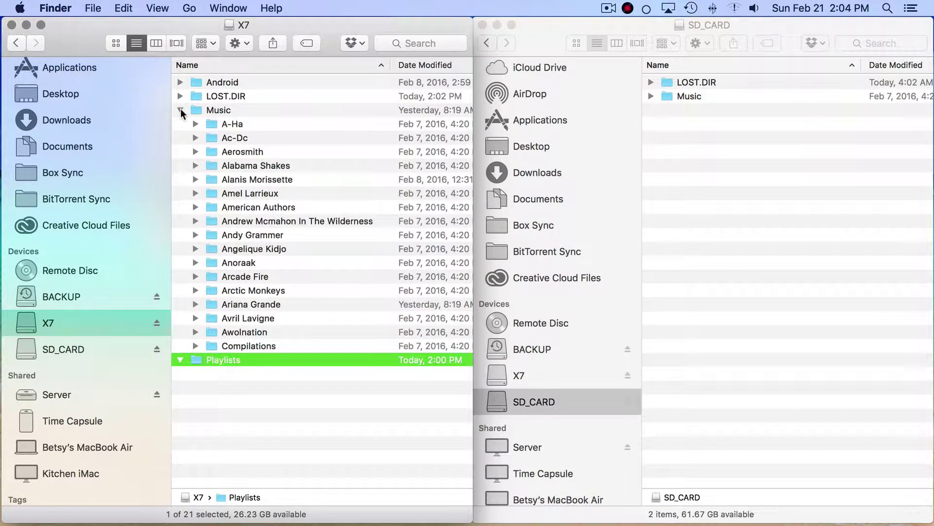
pyautogui.click(180, 110)
# Compare the music distribution in Dapper with the artist folders inside the X7 volume's Music folder in Finder
pyautogui.hotkey('ctrl', 'Up')
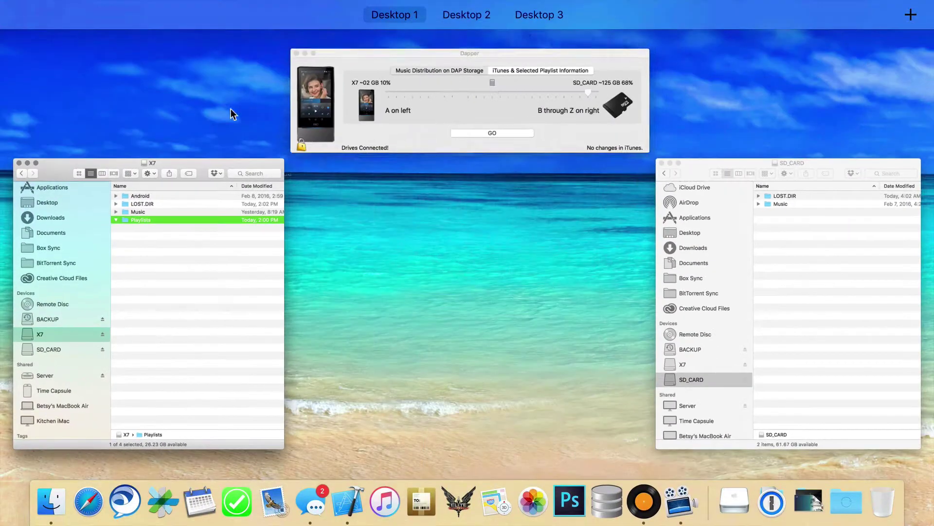
pyautogui.click(423, 119)
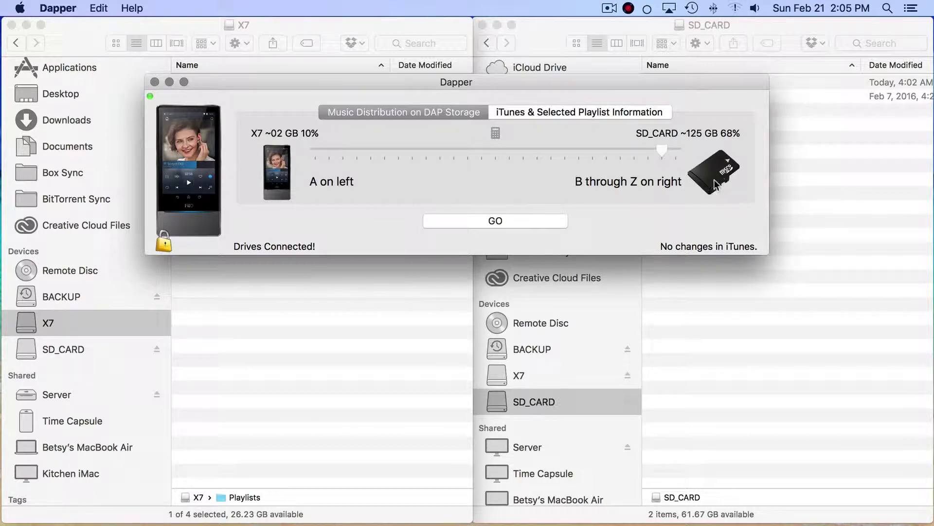
pyautogui.click(388, 347)
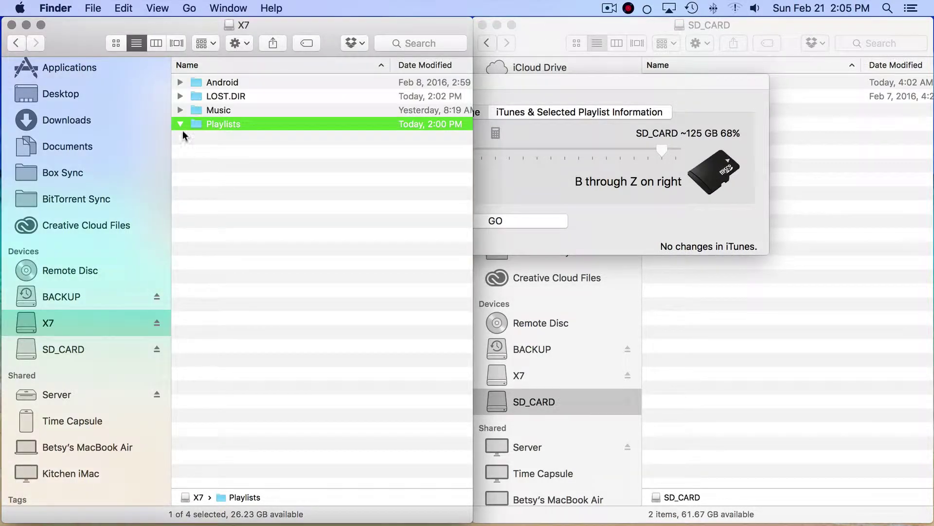
pyautogui.click(180, 110)
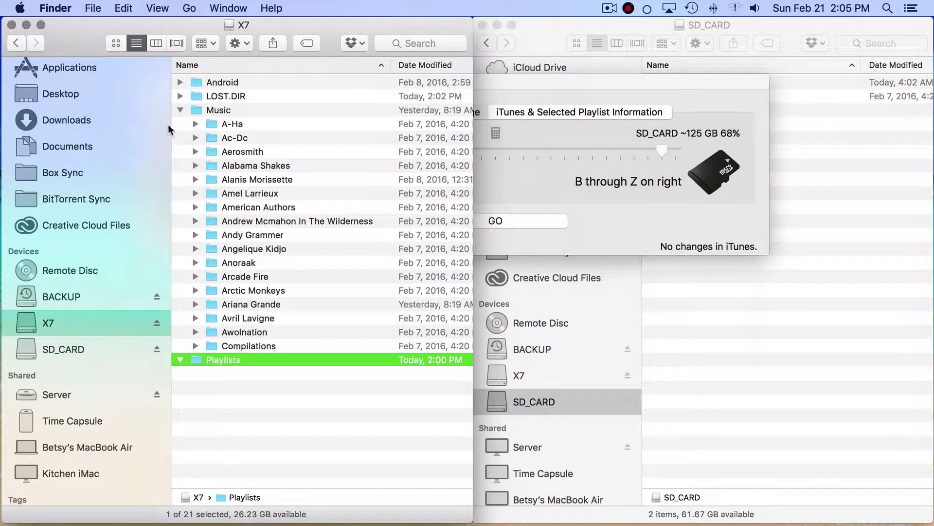
pyautogui.click(180, 110)
# Look through the artist folders inside the SD_CARD volume's Music folder and collapse it again
pyautogui.click(712, 323)
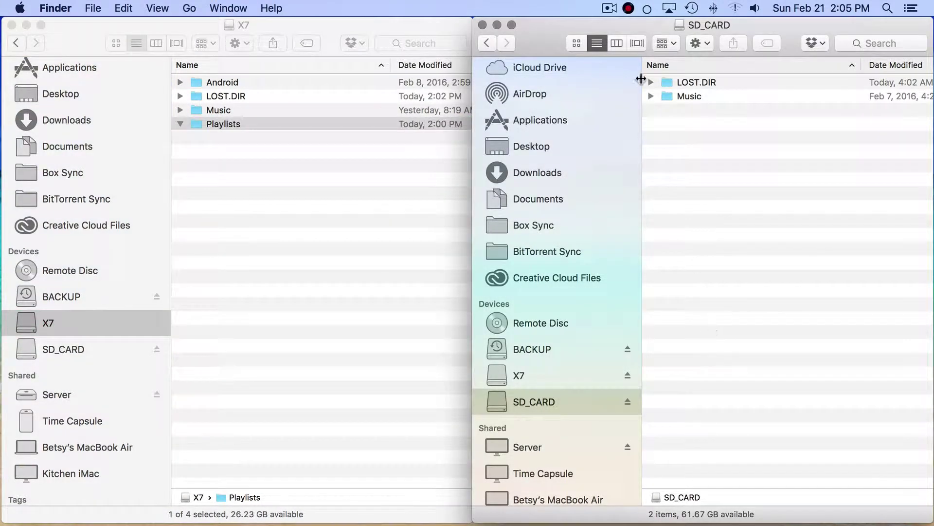
pyautogui.click(652, 95)
pyautogui.scroll(-10, 733, 203)
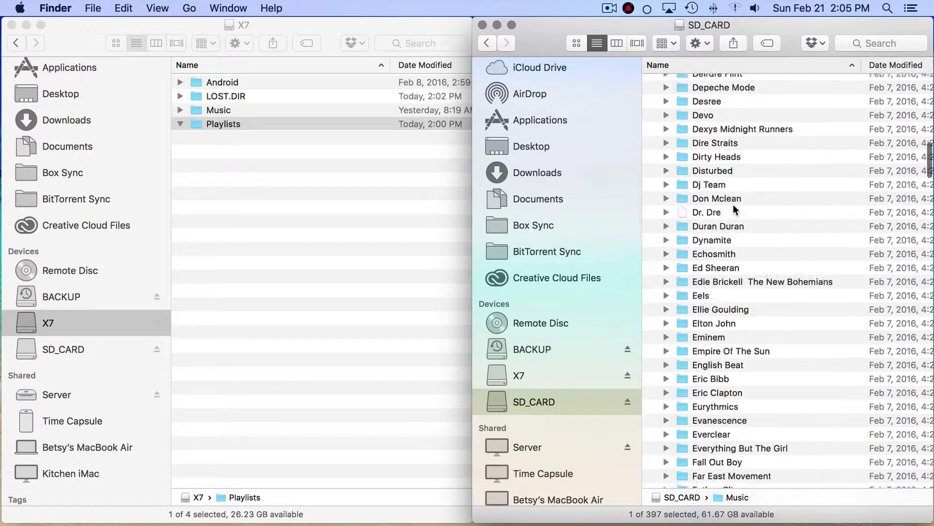
pyautogui.scroll(10, 733, 203)
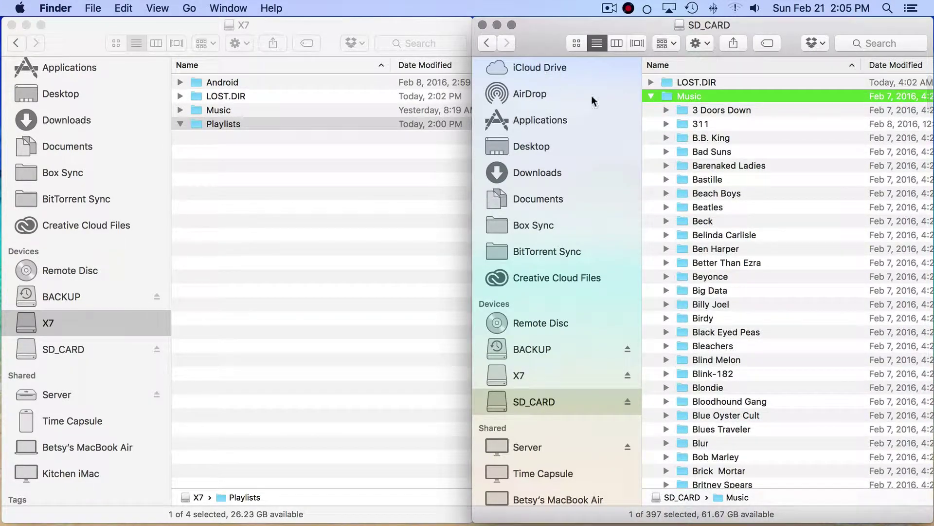
pyautogui.click(651, 96)
# Switch back to Dapper and start the sync to the connected drives
pyautogui.press('F3')
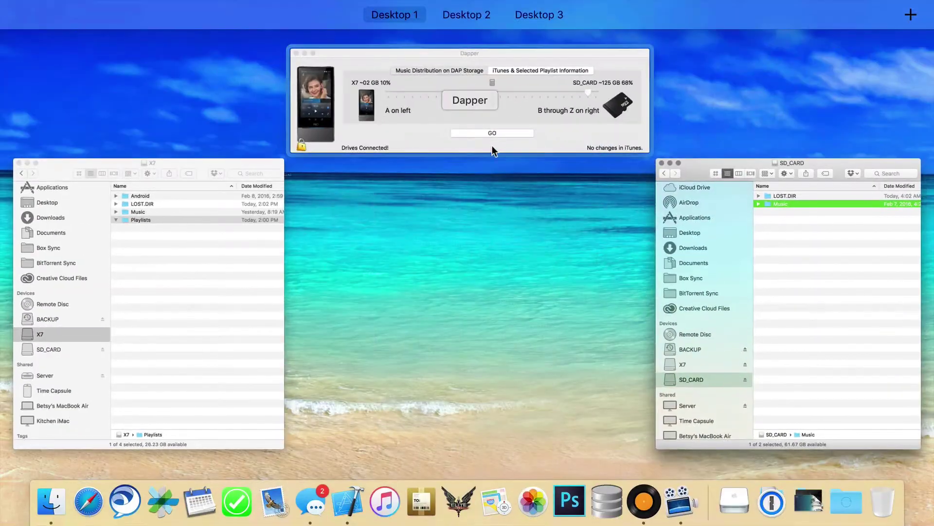
pyautogui.click(492, 146)
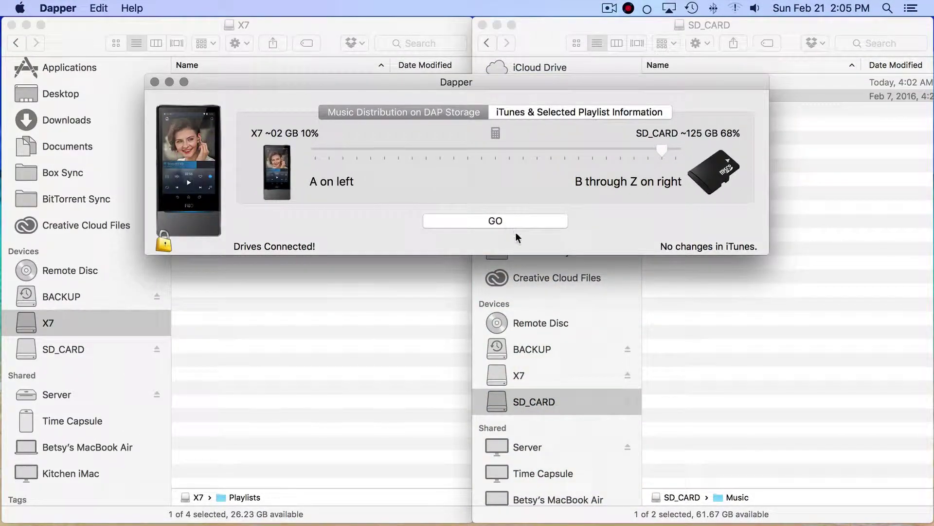
pyautogui.click(538, 221)
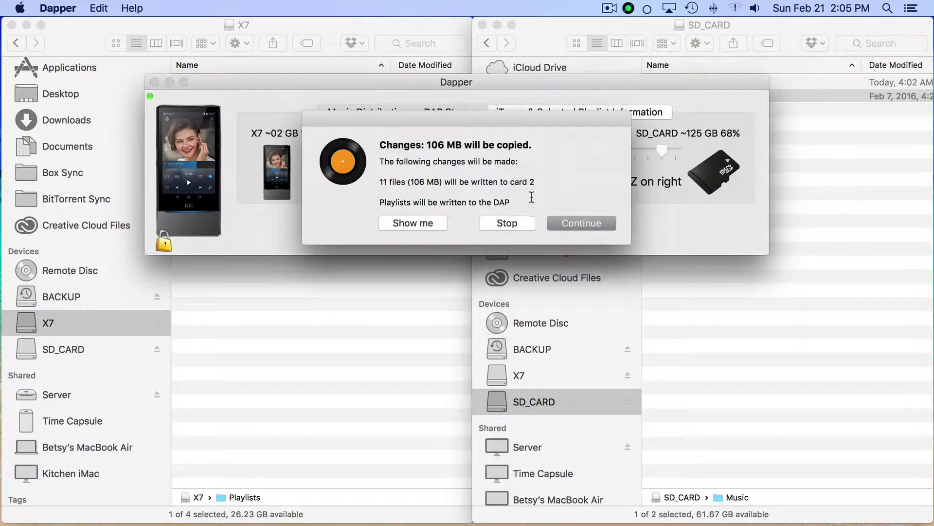
# Review the detailed report of planned file changes in Safari and return to Dapper to continue the sync
pyautogui.click(431, 224)
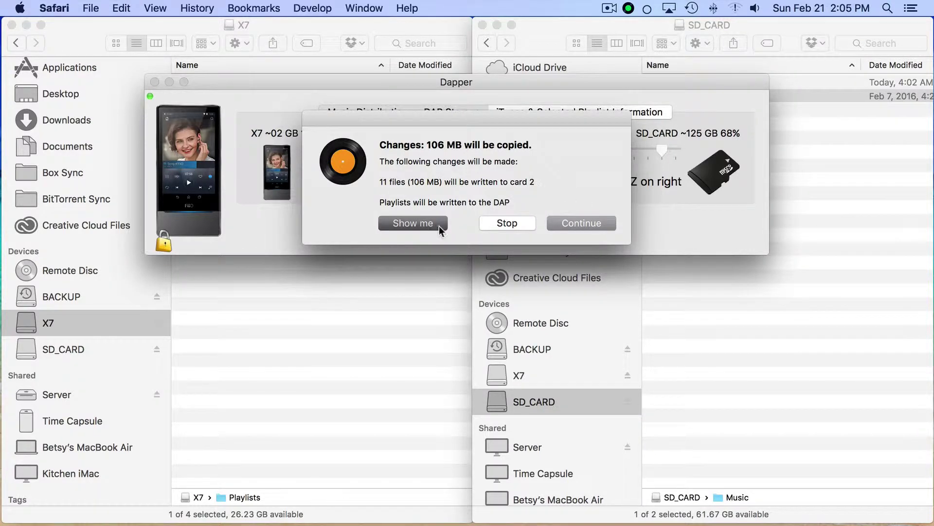
pyautogui.scroll(-4, 505, 313)
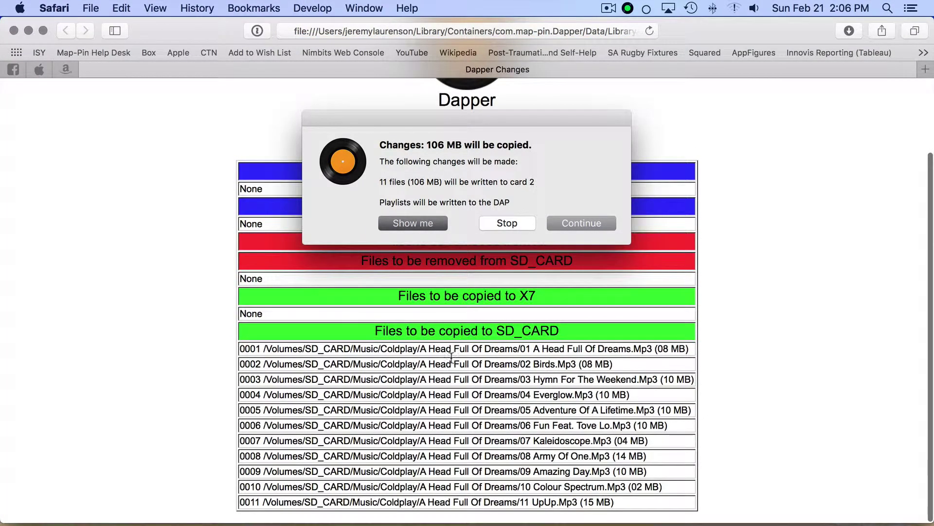
pyautogui.click(580, 434)
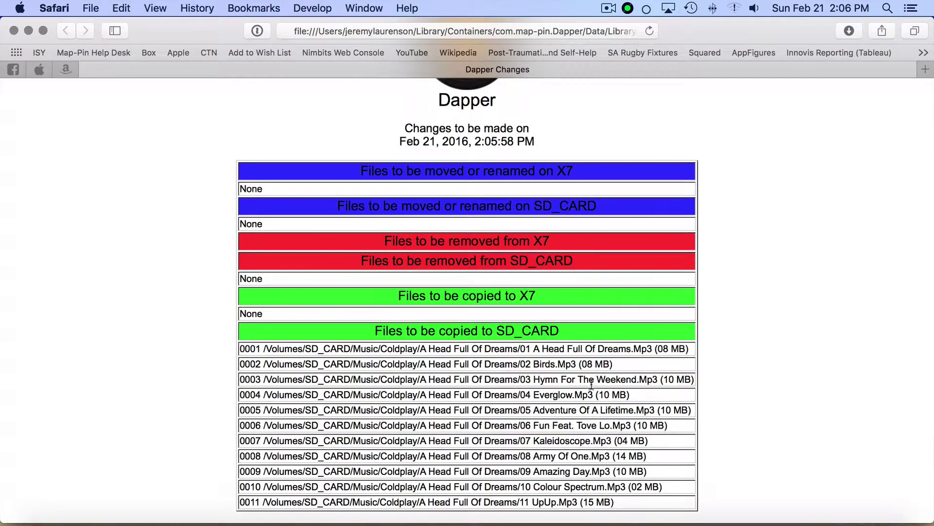
pyautogui.press('super+Tab')
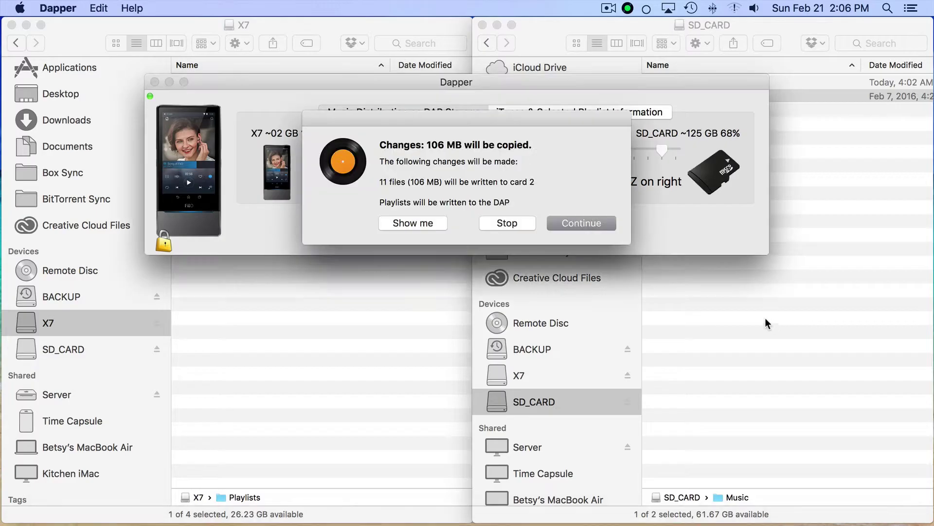
pyautogui.click(580, 223)
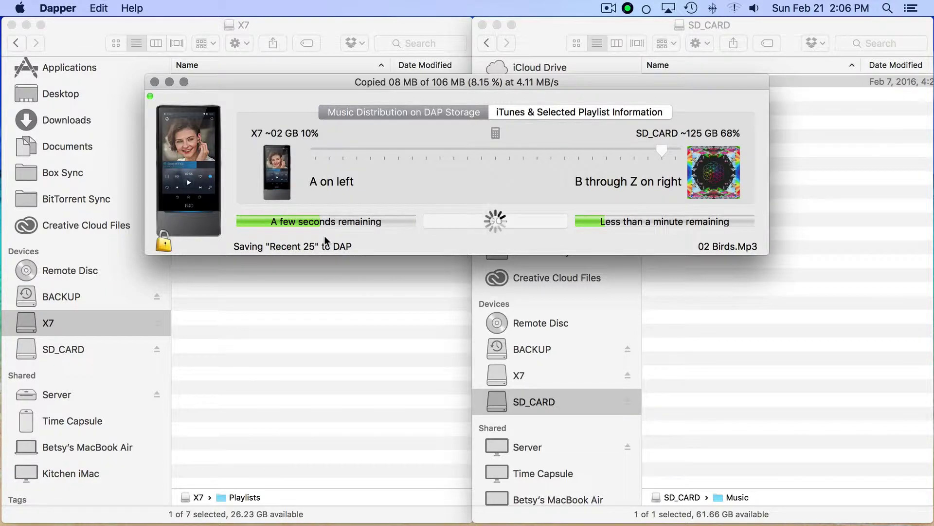
# Switch to Finder's X7 window and expand the Playlists subfolders, including Quality and Recents, to view the synced playlist files
pyautogui.click(355, 299)
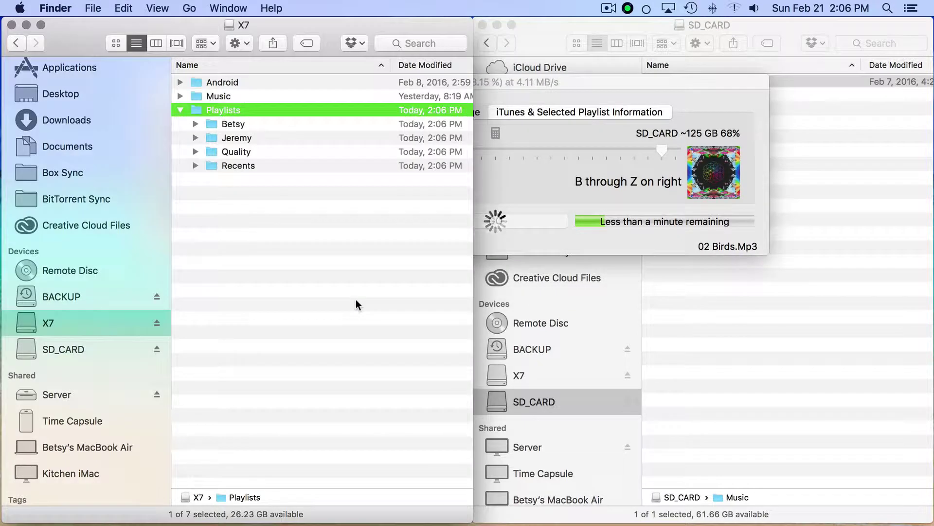
pyautogui.click(195, 124)
pyautogui.click(196, 152)
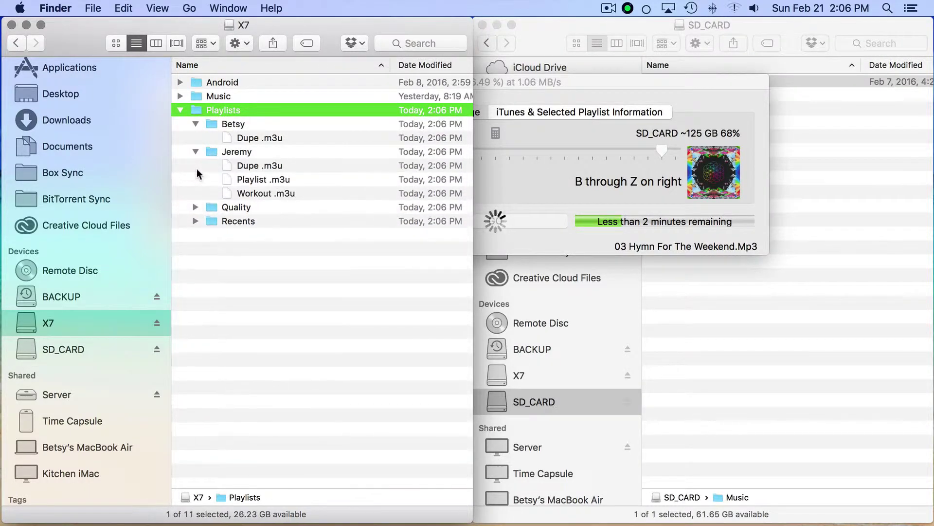
pyautogui.click(195, 207)
pyautogui.click(195, 221)
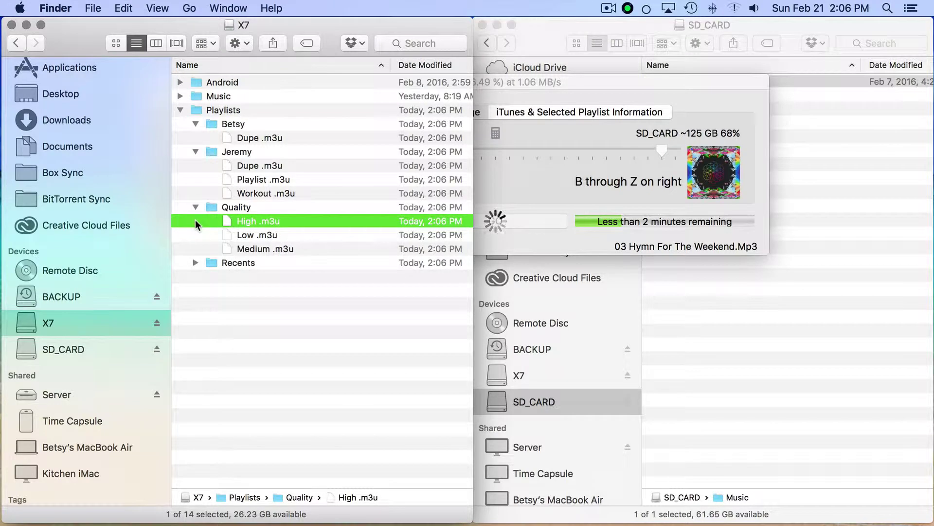
pyautogui.click(195, 262)
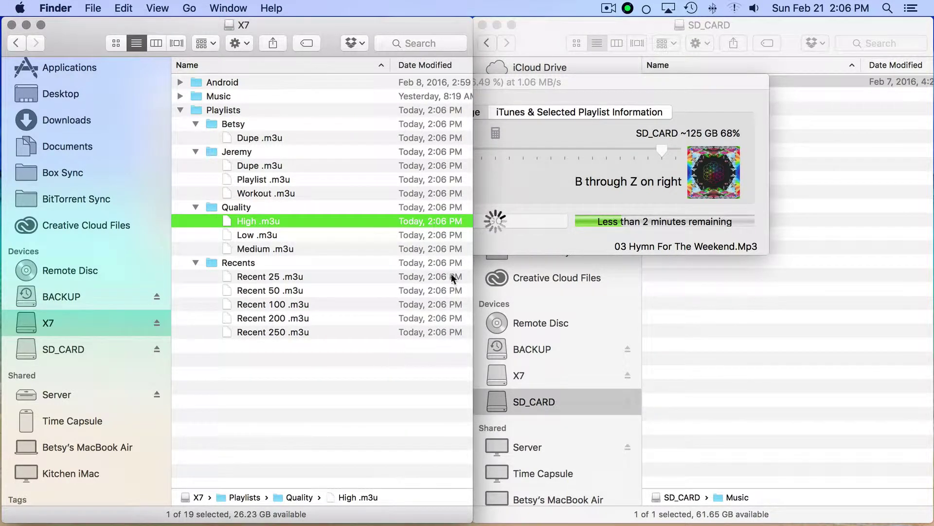
# Check the sync progress in Dapper and collapse the Playlists and Music folders on the X7 volume
pyautogui.click(521, 194)
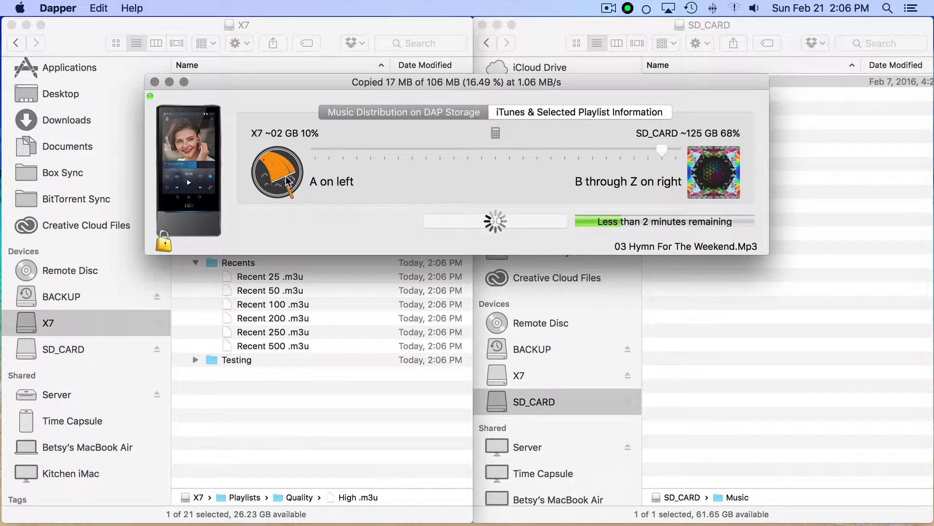
pyautogui.click(384, 441)
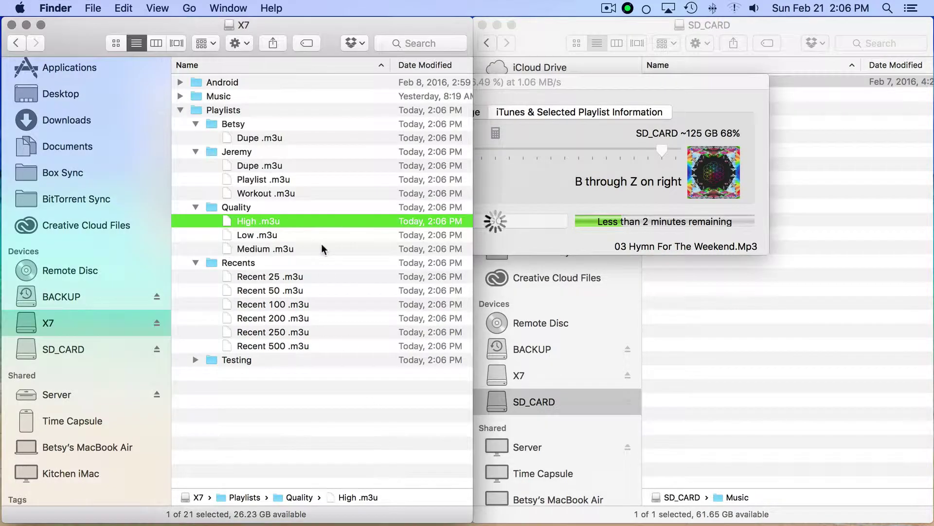
pyautogui.click(180, 110)
pyautogui.click(180, 97)
pyautogui.click(180, 97)
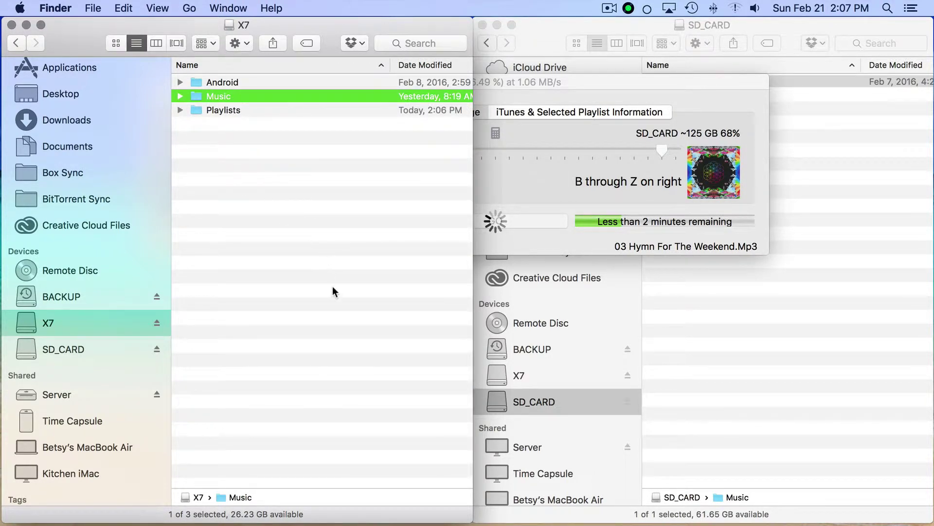
pyautogui.click(570, 250)
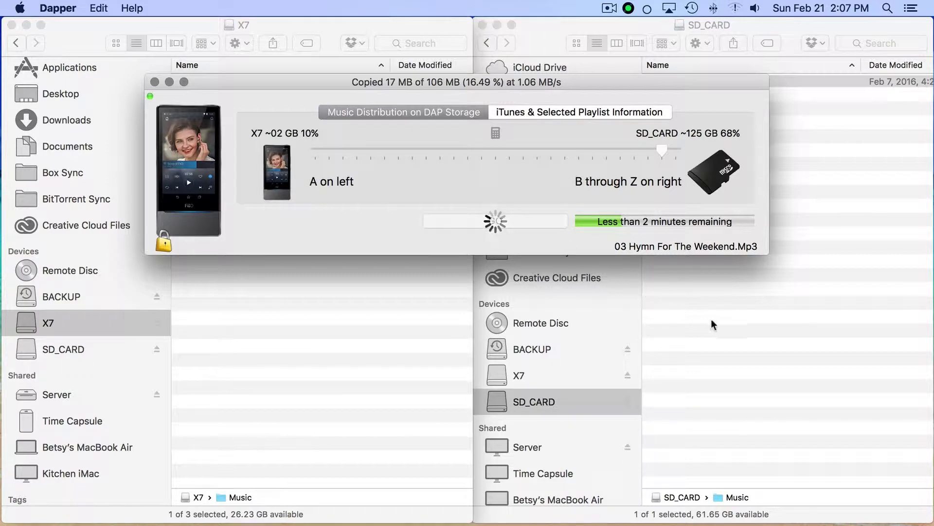
# Open Coldplay's A Head Full Of Dreams folder in SD_CARD's Music folder and move Dapper's window clear of its file list
pyautogui.click(754, 352)
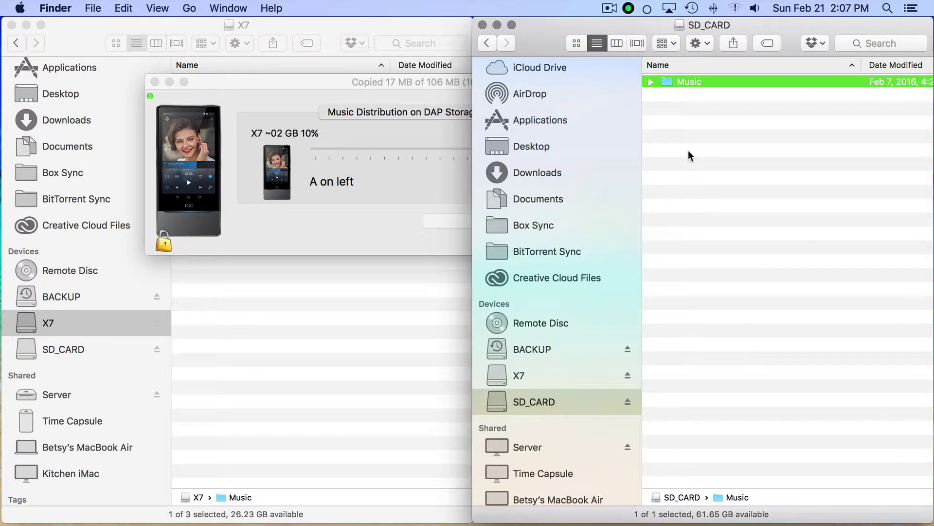
pyautogui.doubleClick(674, 82)
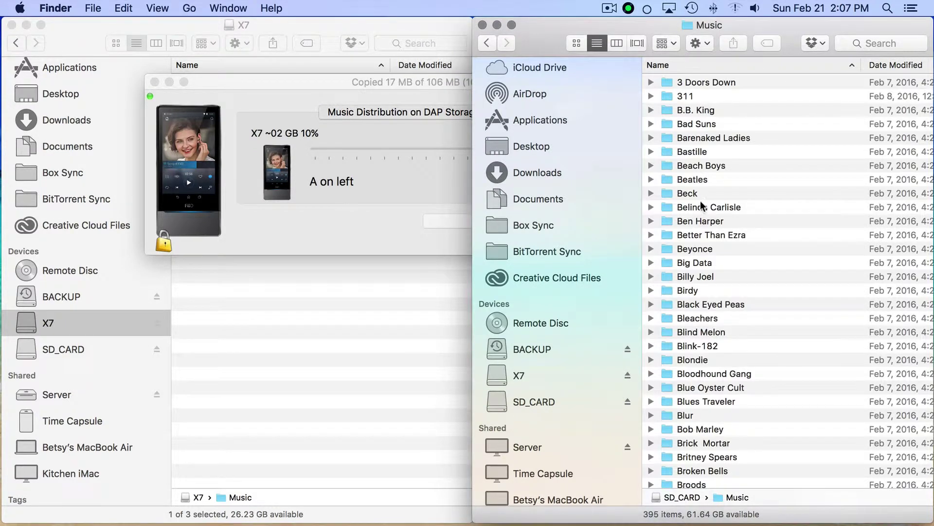
pyautogui.scroll(-10, 700, 201)
pyautogui.scroll(-3, 700, 201)
pyautogui.doubleClick(693, 347)
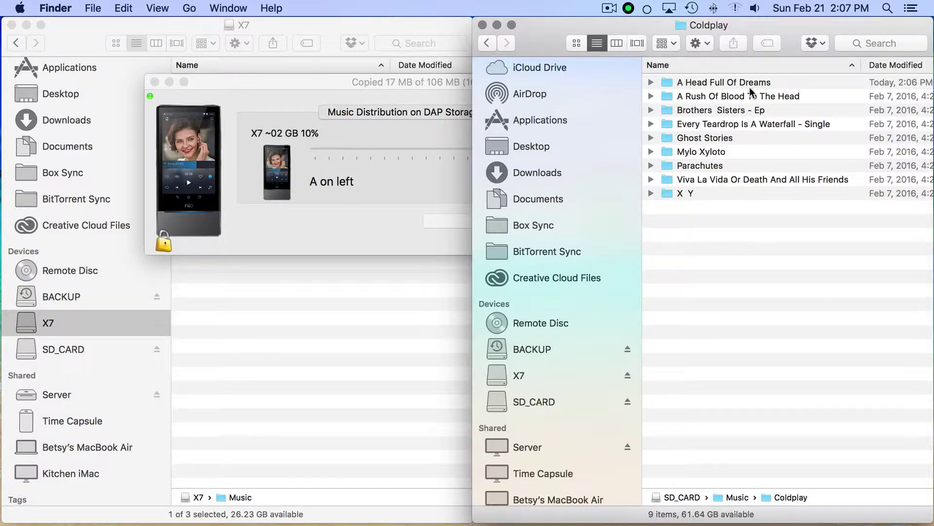
pyautogui.doubleClick(748, 82)
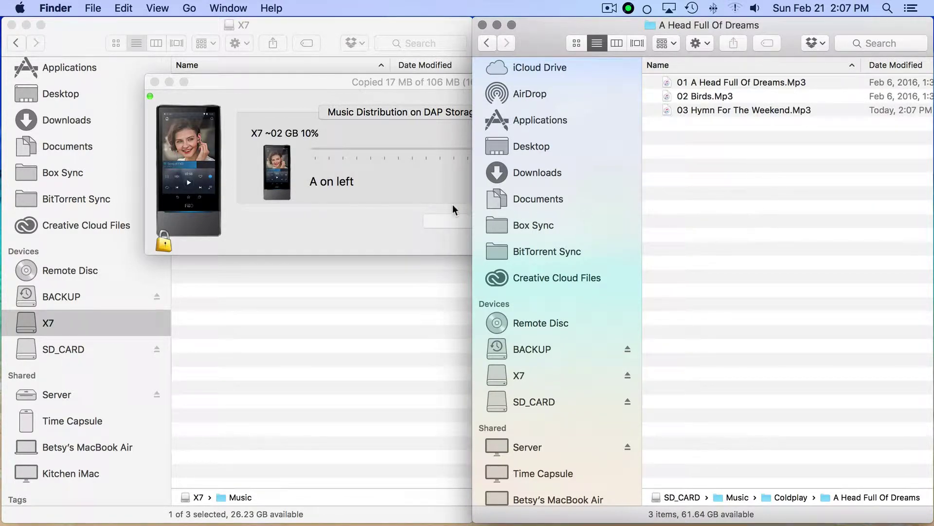
pyautogui.click(453, 204)
pyautogui.moveTo(547, 80); pyautogui.dragTo(424, 119)
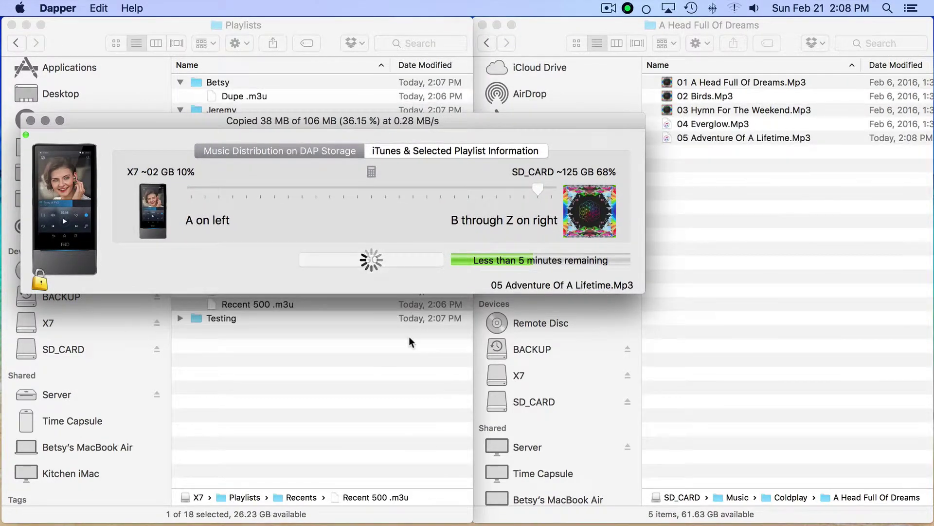
# Open the Recent 500 .m3u playlist from the X7 volume in TextMate and examine its song paths in an enlarged window
pyautogui.click(402, 348)
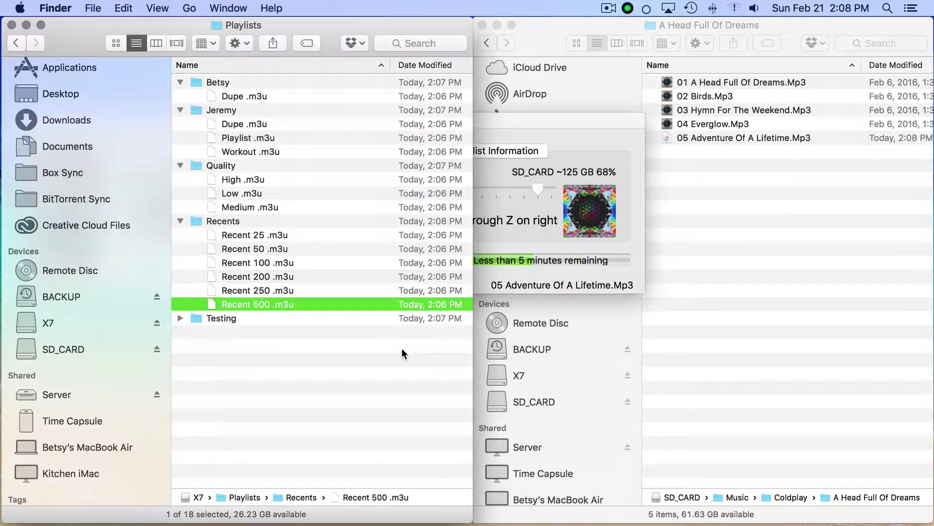
pyautogui.rightClick(284, 302)
pyautogui.moveTo(446, 215)
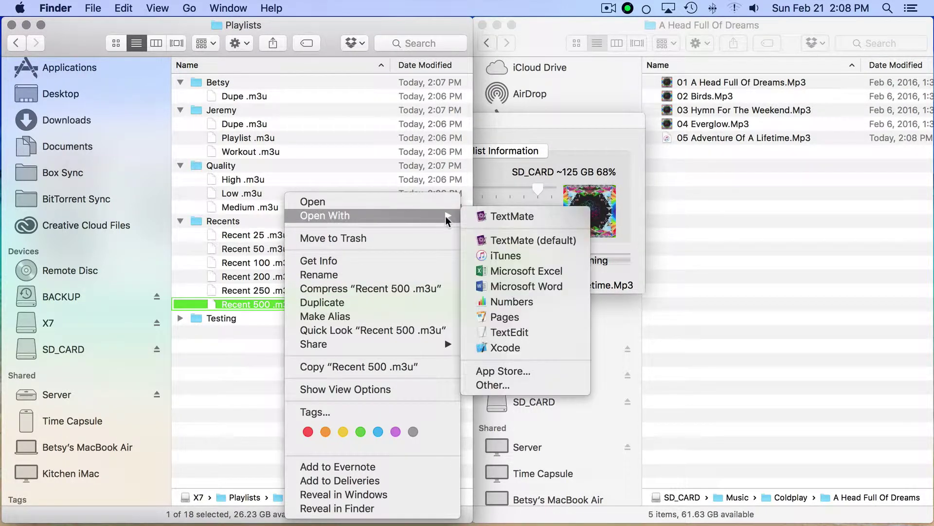
pyautogui.click(499, 217)
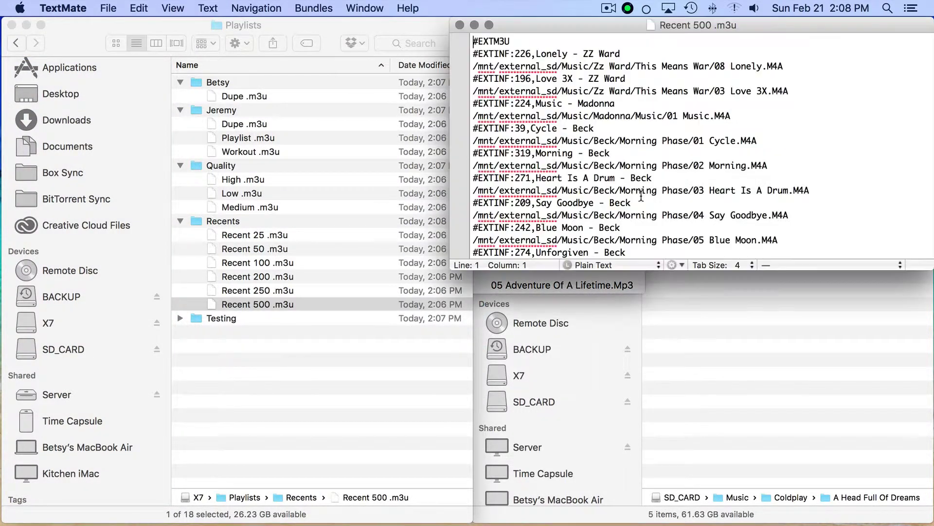
pyautogui.doubleClick(637, 27)
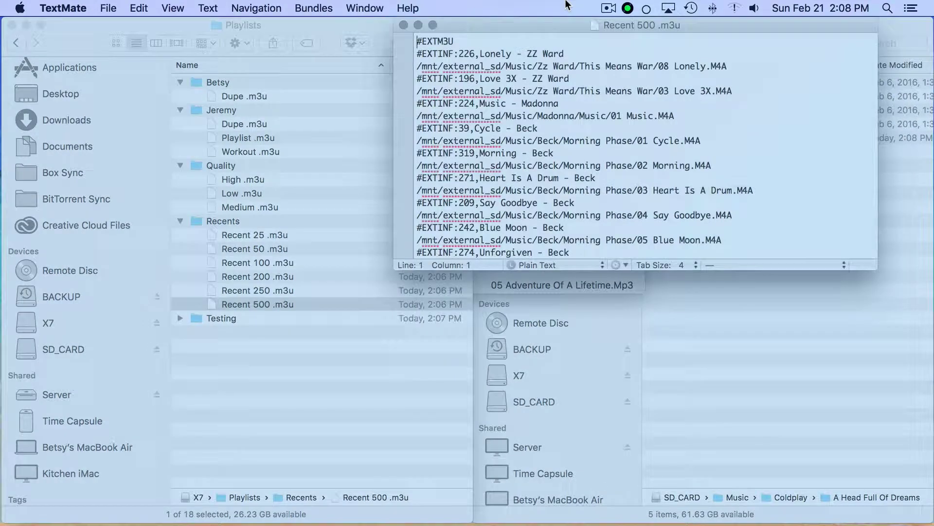
pyautogui.scroll(-5, 317, 186)
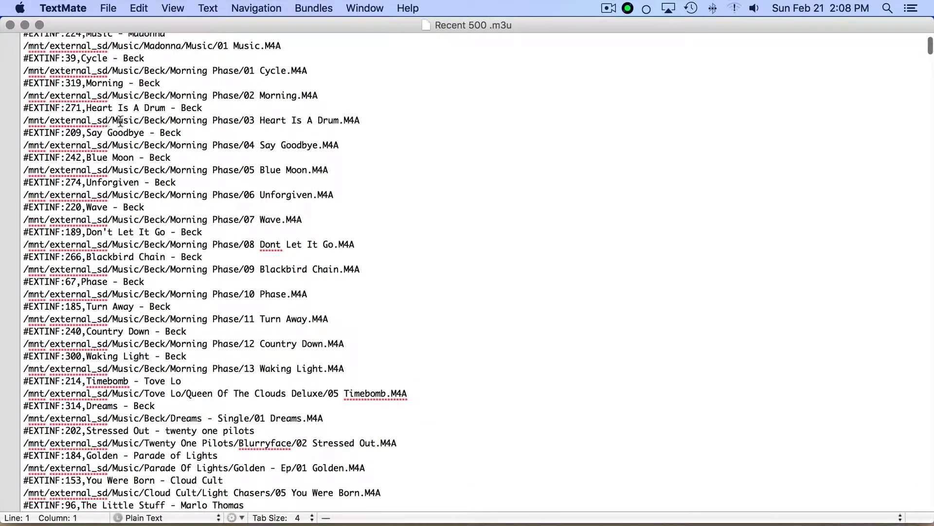
# Select the /mnt/external_sd/ prefix in the Heart Is A Drum path and search the playlist for "Aero"
pyautogui.click(145, 120)
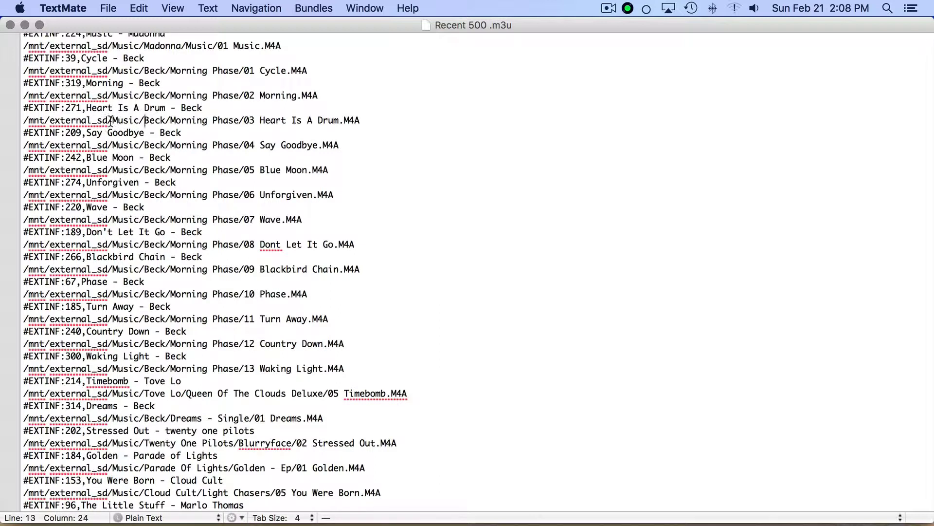
pyautogui.moveTo(113, 121); pyautogui.dragTo(25, 123)
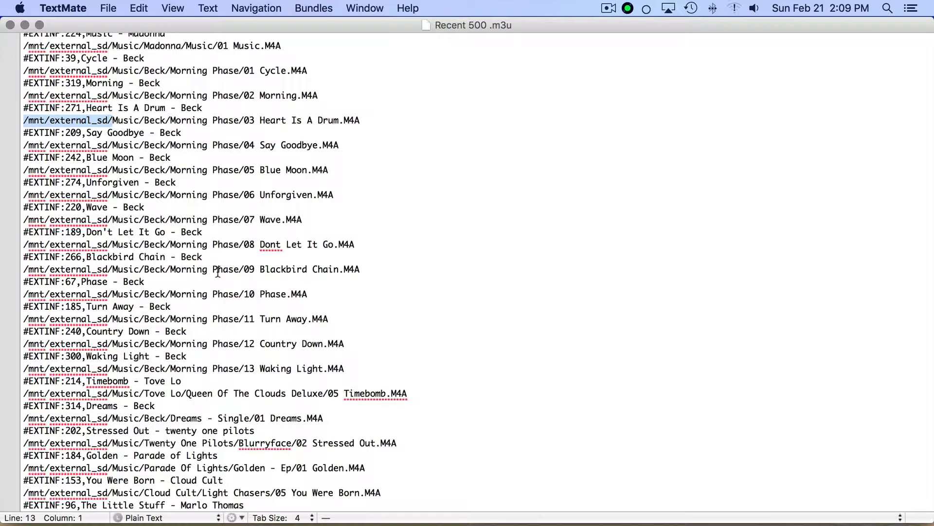
pyautogui.scroll(-20, 218, 271)
pyautogui.press('super+f')
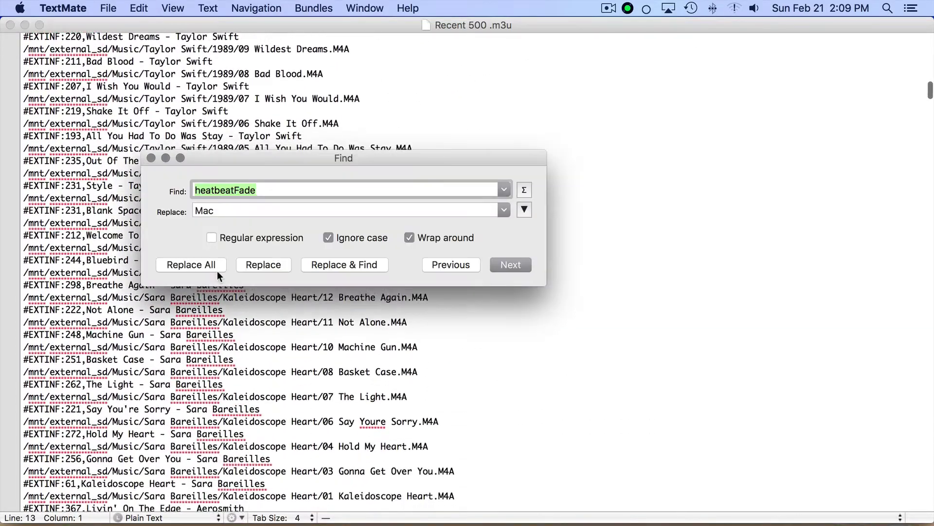
pyautogui.write('Aero')
pyautogui.press('Return')
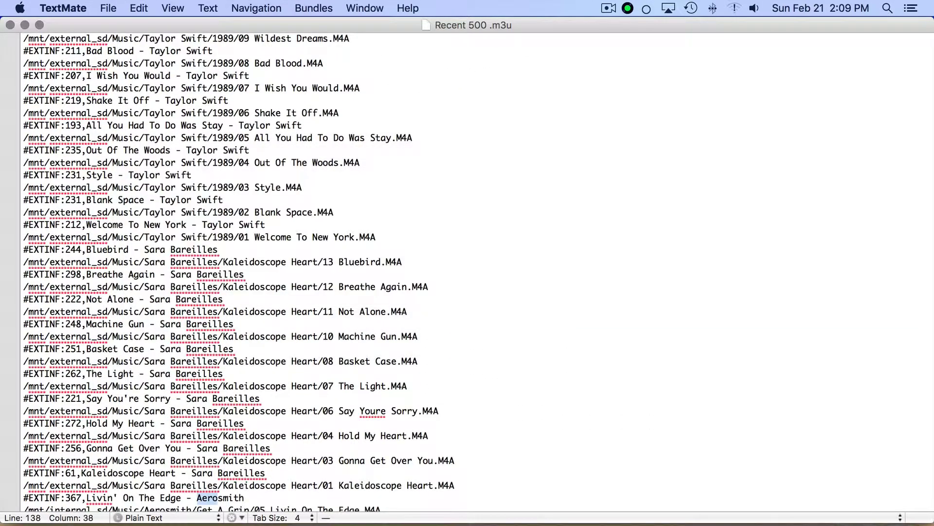
pyautogui.scroll(-5, 266, 434)
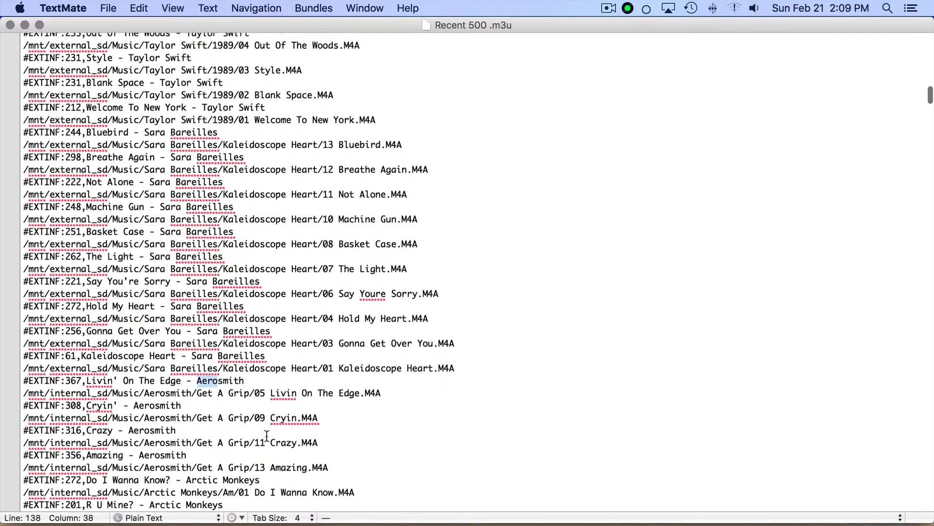
# Compare internal_sd in the Livin On The Edge path with external_sd in the preceding song path, and close the playlist file
pyautogui.moveTo(50, 384); pyautogui.dragTo(109, 384)
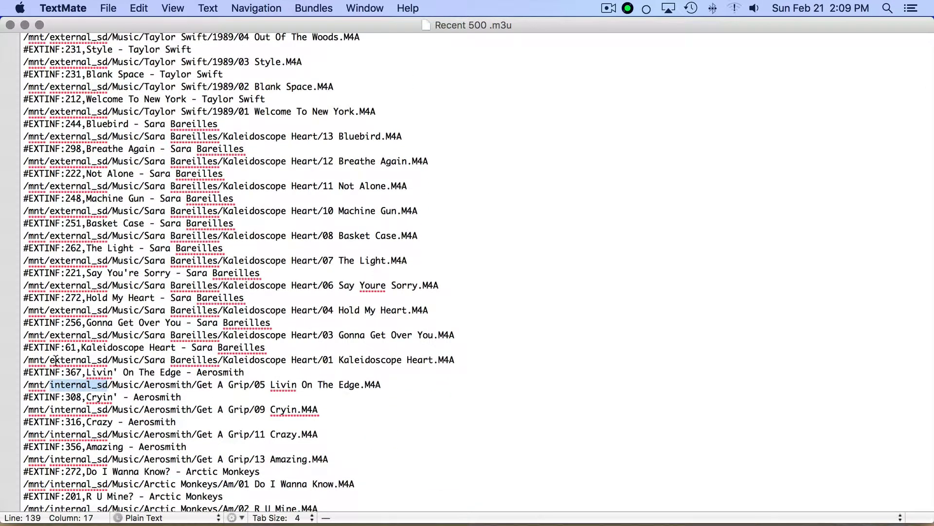
pyautogui.moveTo(50, 360); pyautogui.dragTo(108, 360)
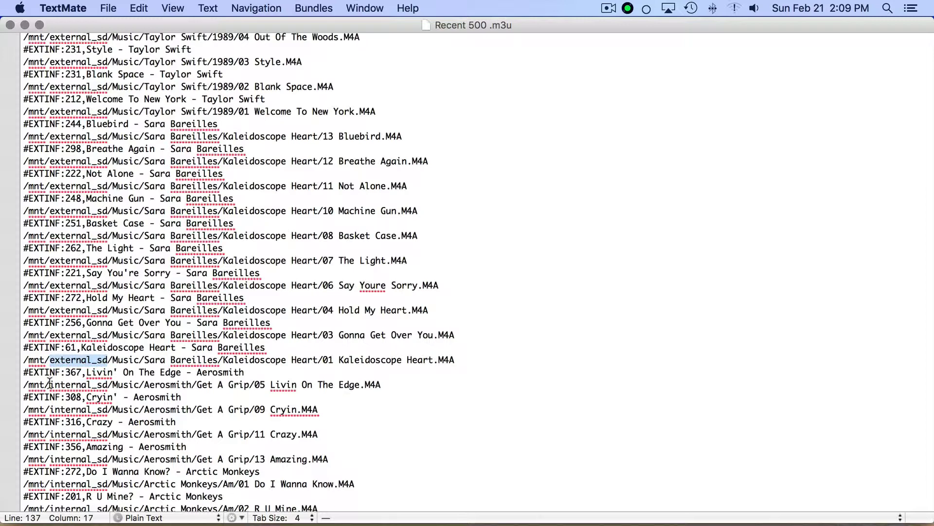
pyautogui.moveTo(50, 384); pyautogui.dragTo(106, 384)
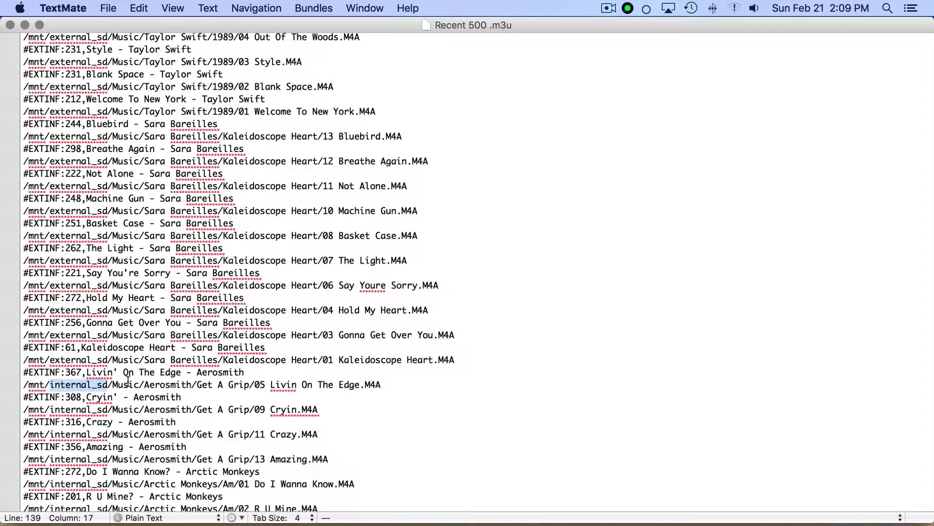
pyautogui.press('super+w')
# Switch to Dapper, unlock its advanced settings, and enable automatic sync when the DAP connects and automatic disconnection when done
pyautogui.click(564, 185)
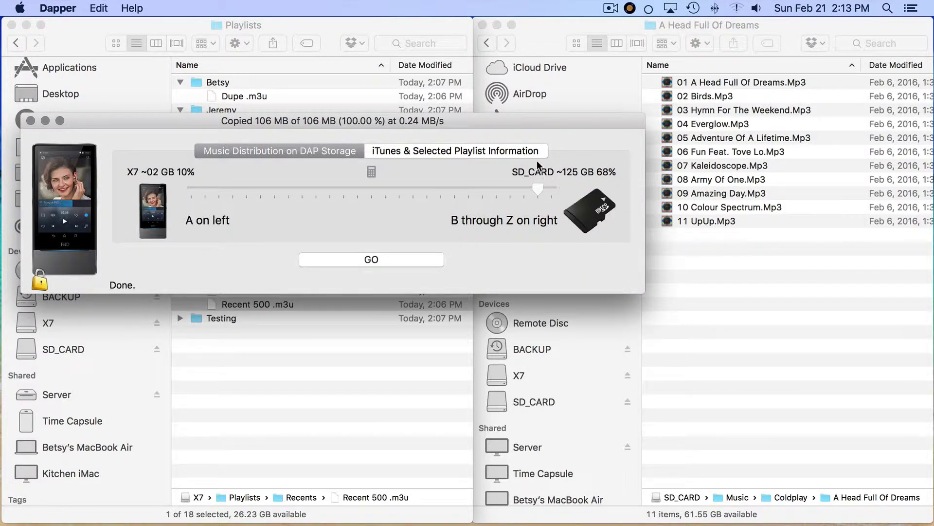
pyautogui.moveTo(517, 125); pyautogui.dragTo(568, 182)
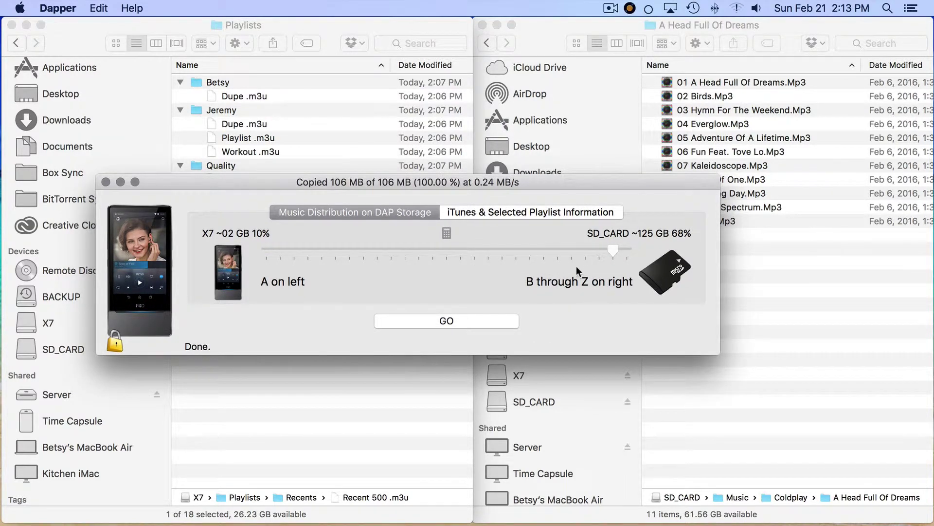
pyautogui.click(113, 344)
pyautogui.moveTo(312, 182); pyautogui.dragTo(314, 78)
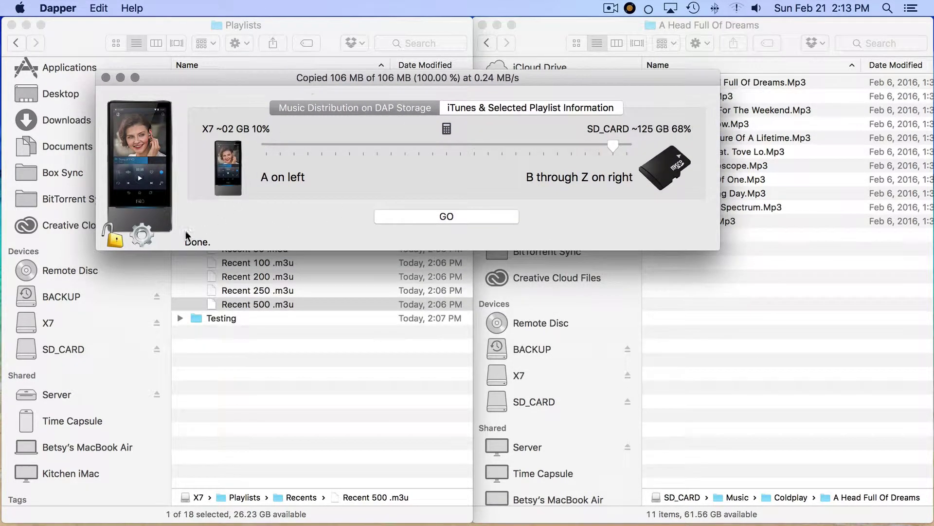
pyautogui.click(145, 235)
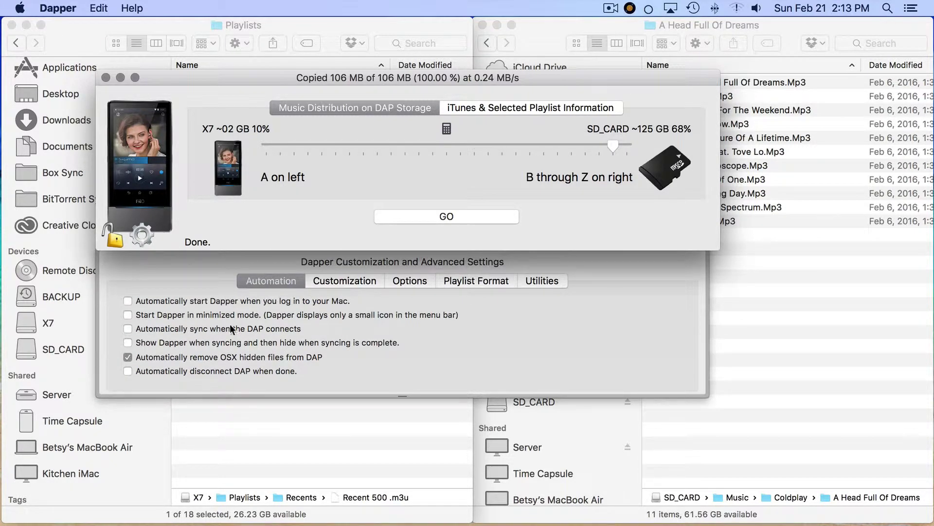
pyautogui.click(195, 329)
pyautogui.click(222, 372)
# Set the change warning threshold to 02 GB, turn off the summary confirmation before changes, and lock the advanced settings
pyautogui.click(362, 285)
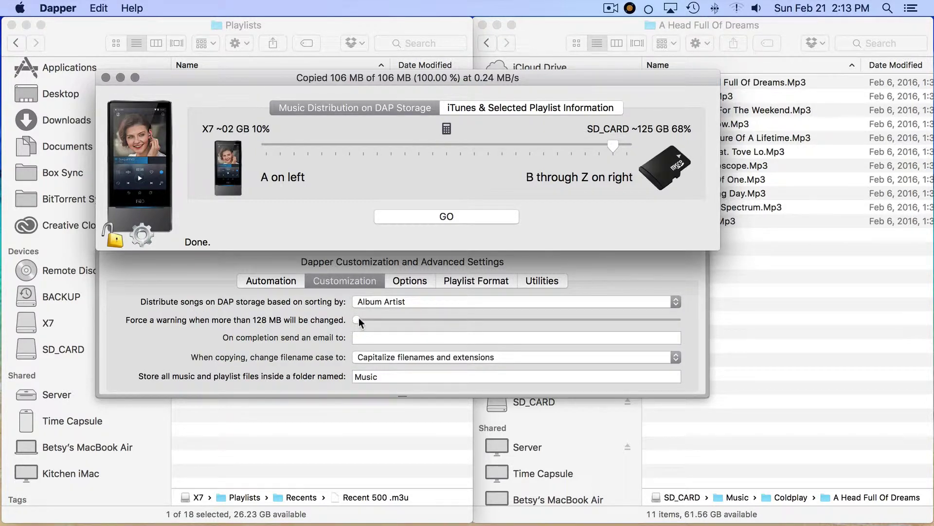
pyautogui.moveTo(358, 318); pyautogui.dragTo(545, 320)
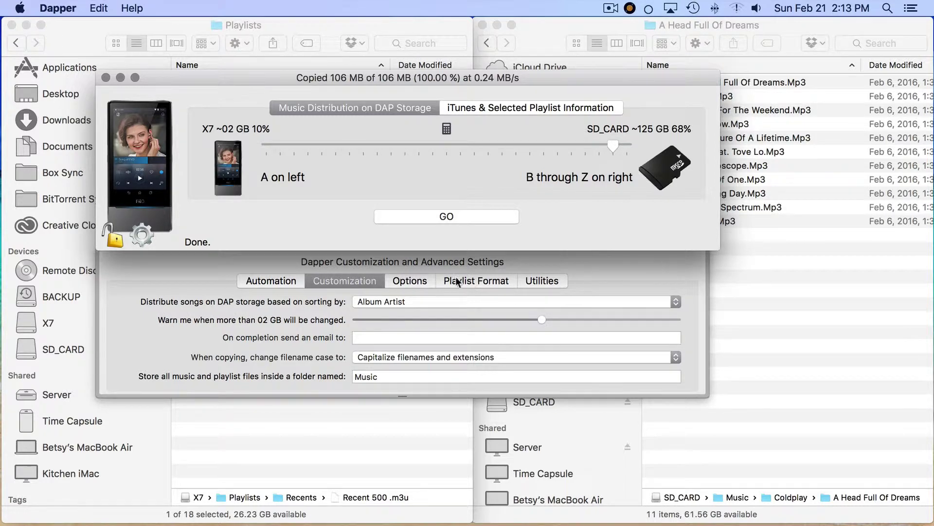
pyautogui.click(419, 281)
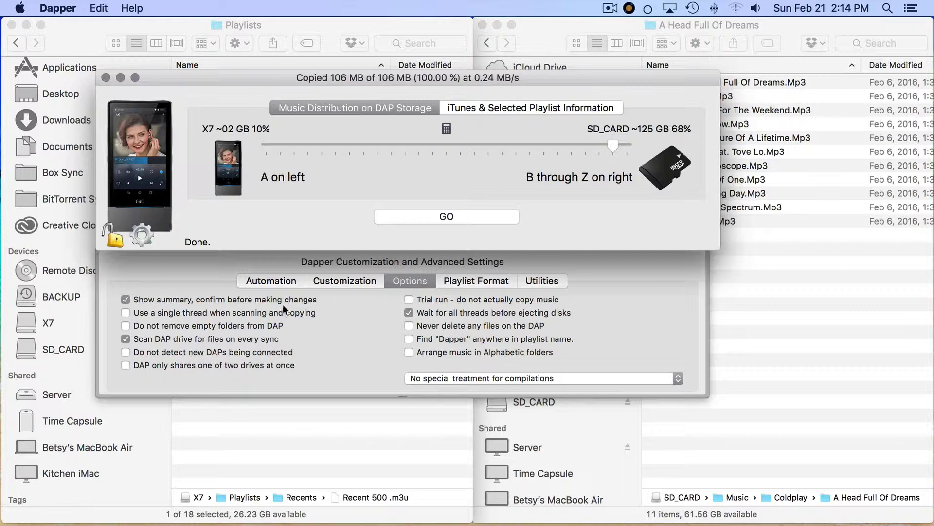
pyautogui.click(267, 302)
pyautogui.click(115, 238)
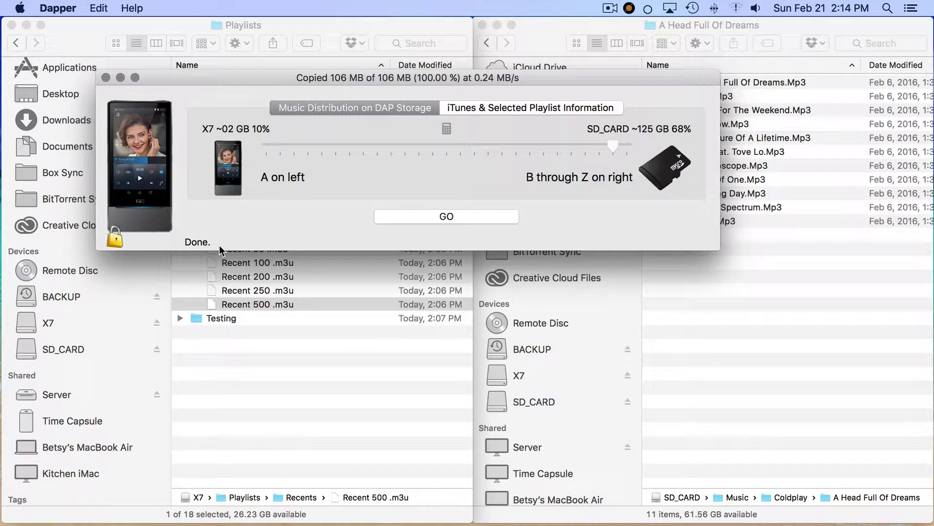
# Switch to Finder and permanently delete 11 UpUp.Mp3 from the A Head Full Of Dreams folder on SD_CARD
pyautogui.click(756, 299)
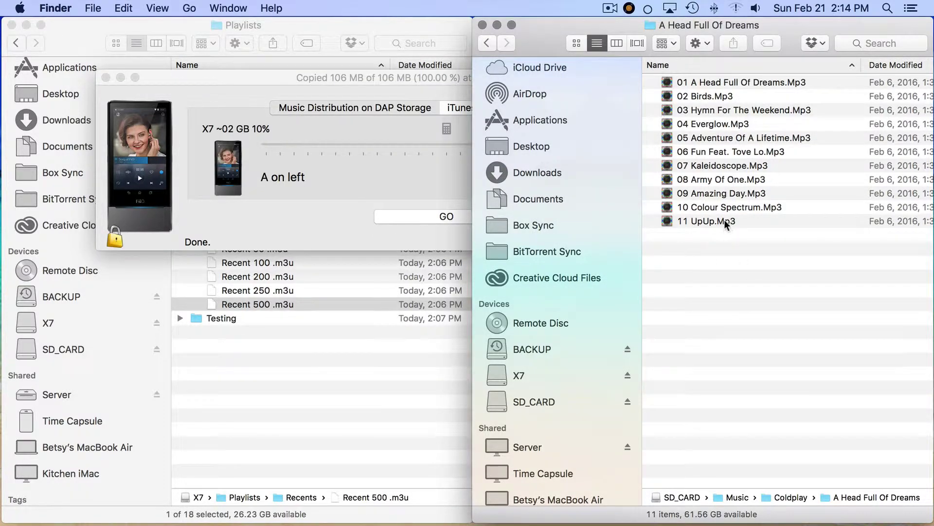
pyautogui.click(724, 222)
pyautogui.press('super+BackSpace')
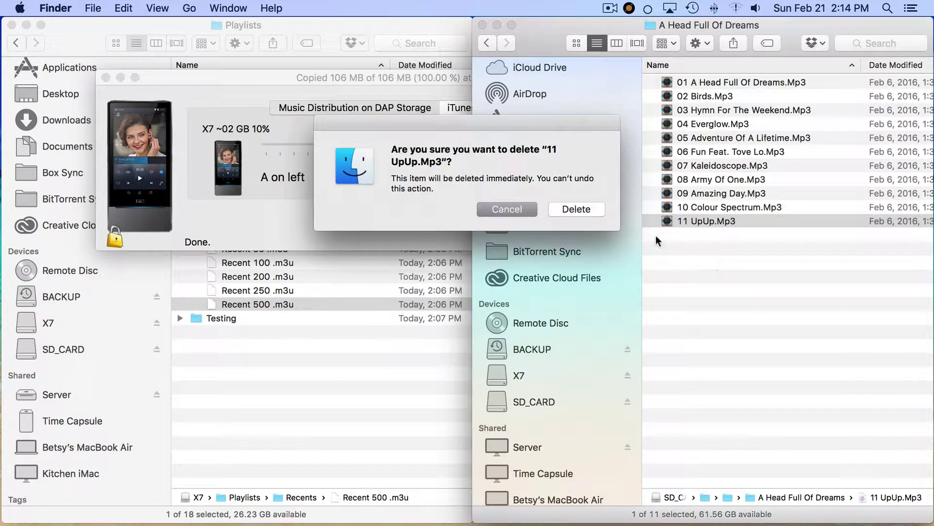
pyautogui.click(589, 208)
# Empty the Trash and confirm the permanent erasure
pyautogui.moveTo(707, 511)
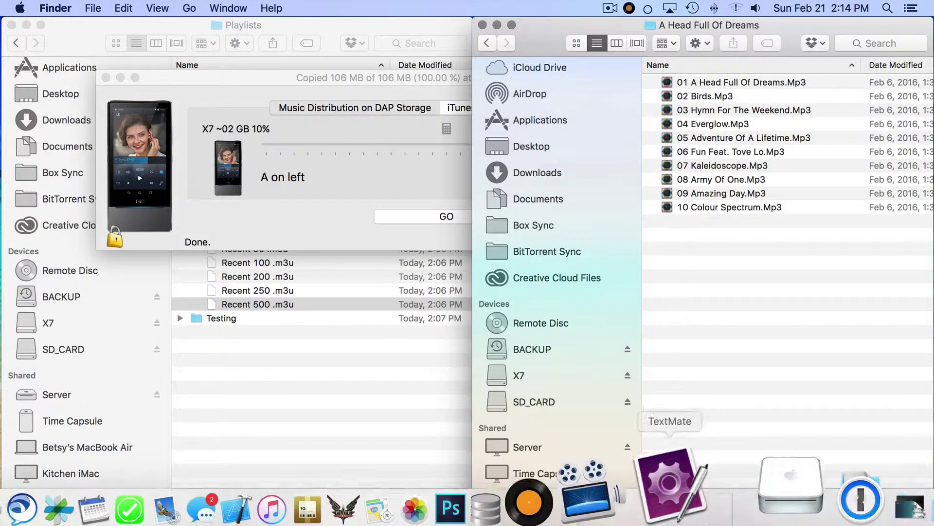
pyautogui.rightClick(887, 464)
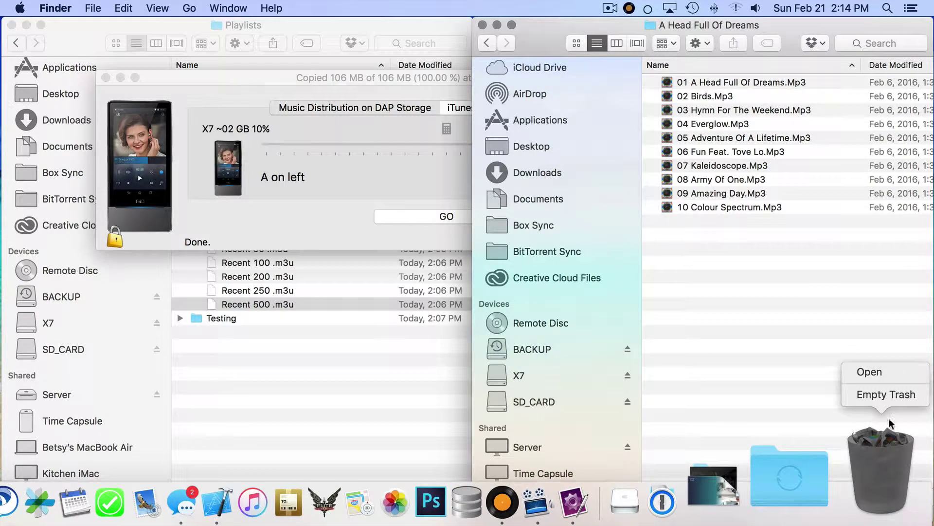
pyautogui.click(890, 394)
pyautogui.click(584, 208)
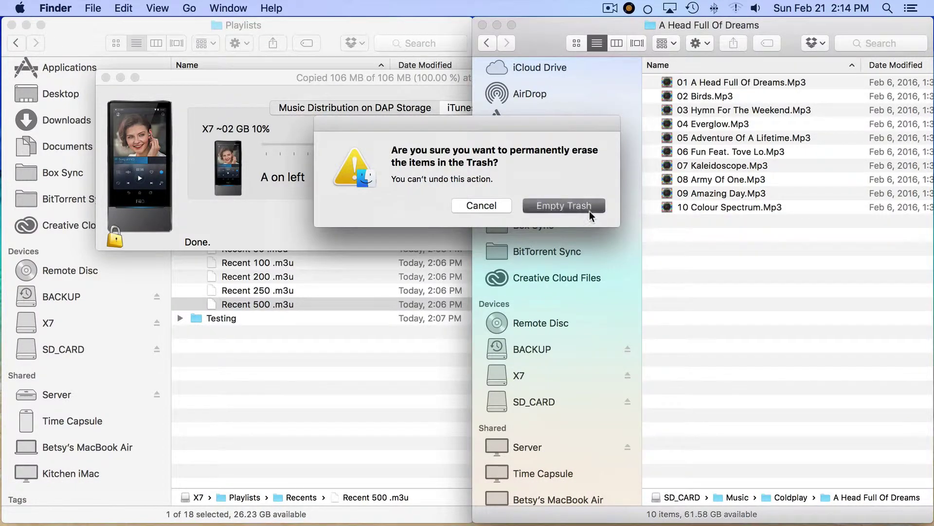
# Eject the X7 and SD_CARD volumes and switch back to Dapper
pyautogui.click(628, 375)
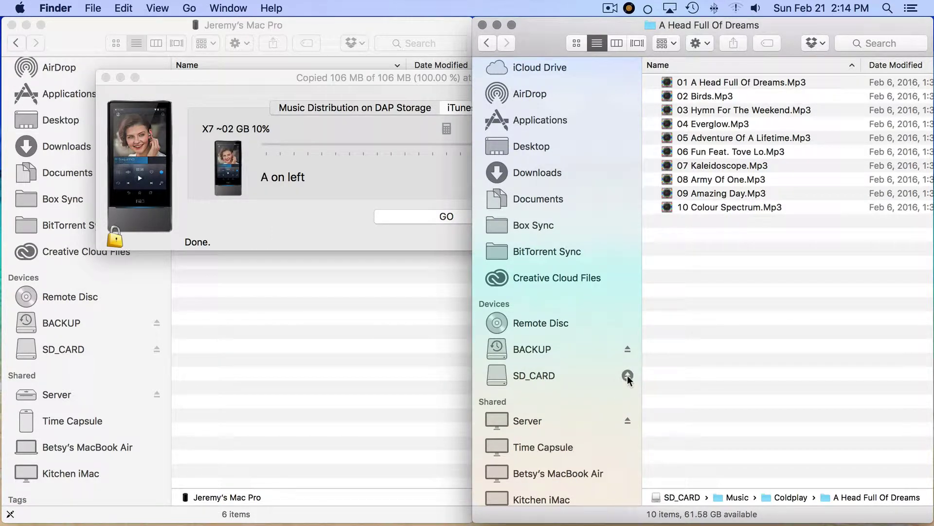
pyautogui.click(627, 375)
pyautogui.click(396, 243)
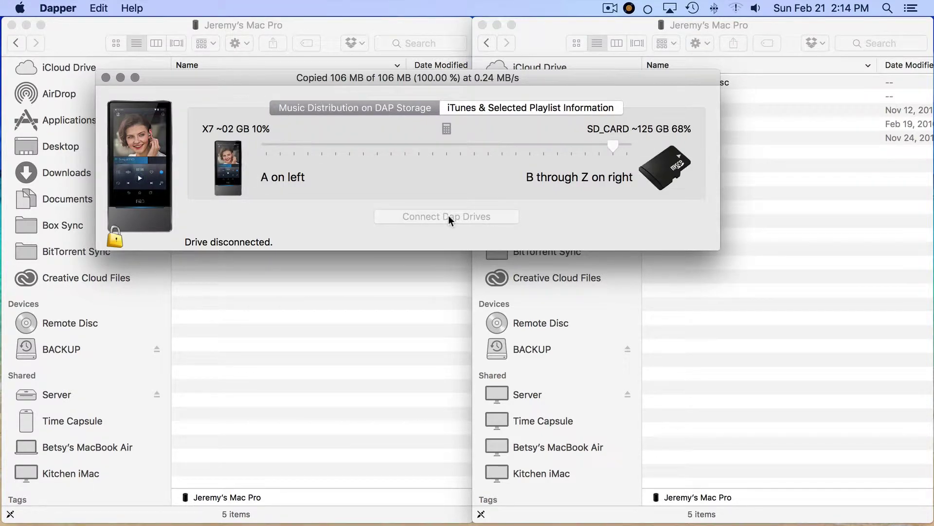
# Move Dapper's window higher and check the automatic sync and the device lists in both Finder windows
pyautogui.moveTo(487, 75); pyautogui.dragTo(506, 45)
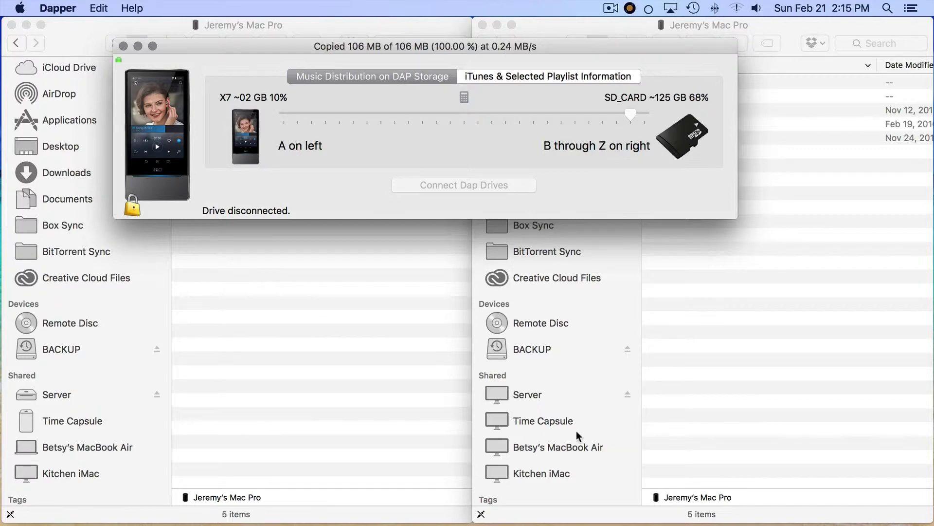
pyautogui.scroll(-2, 576, 431)
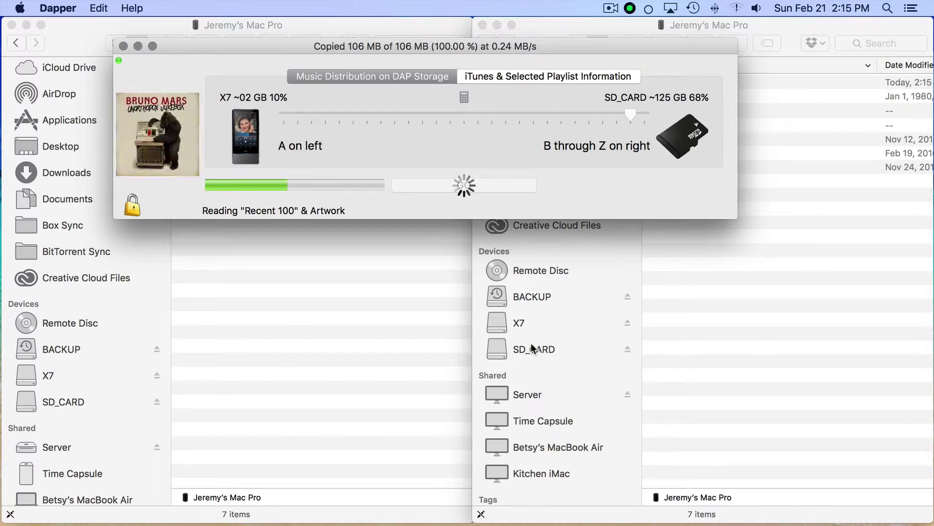
pyautogui.scroll(-1, 100, 419)
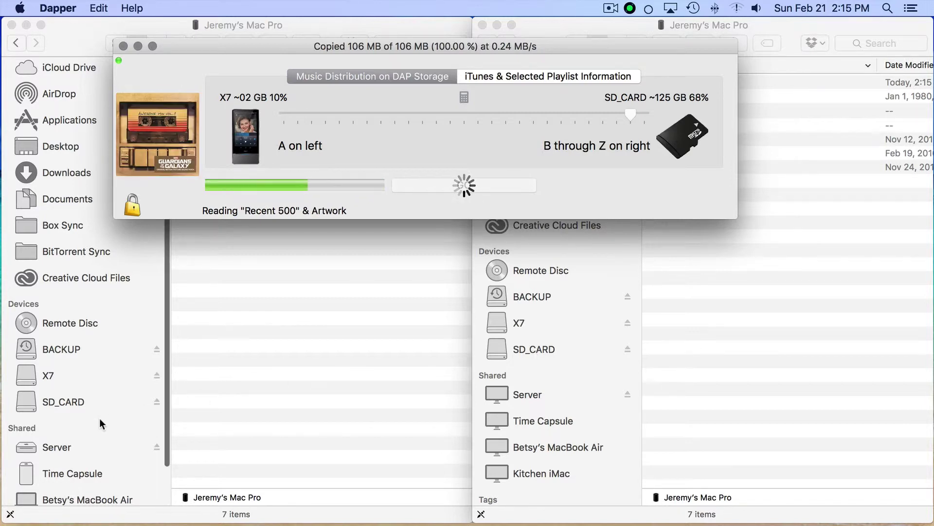